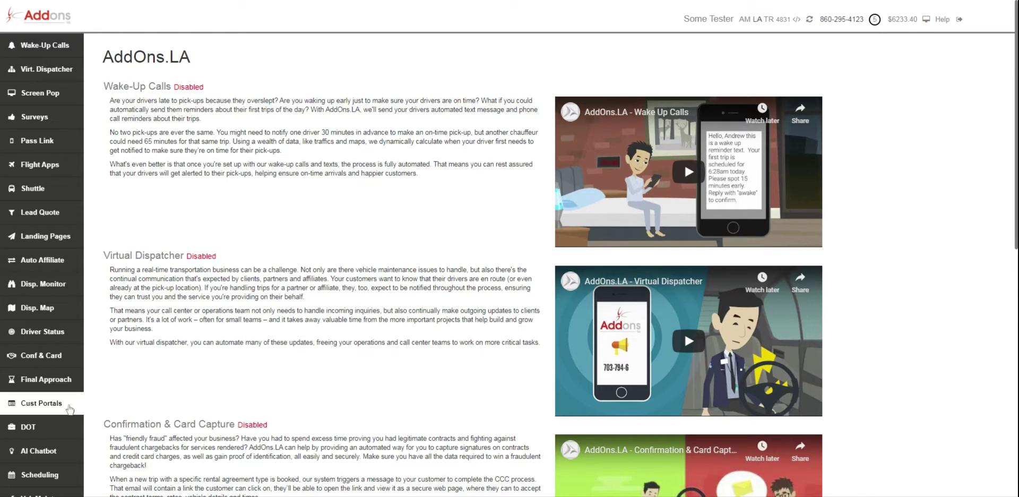
Step: Start a new custom booking portal and name it Ritz Carlton Saristoa
{"action": "left_click", "coordinate": [41, 403]}
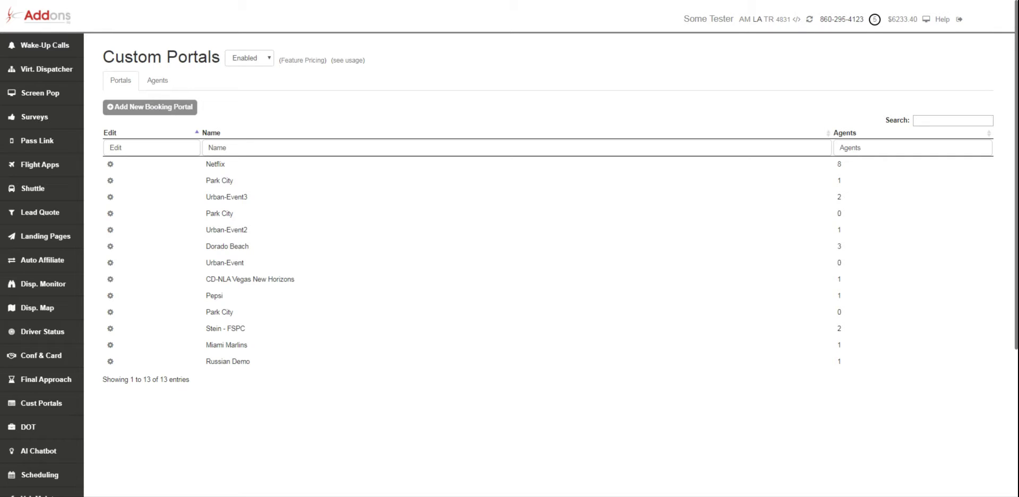
{"action": "left_click", "coordinate": [142, 109]}
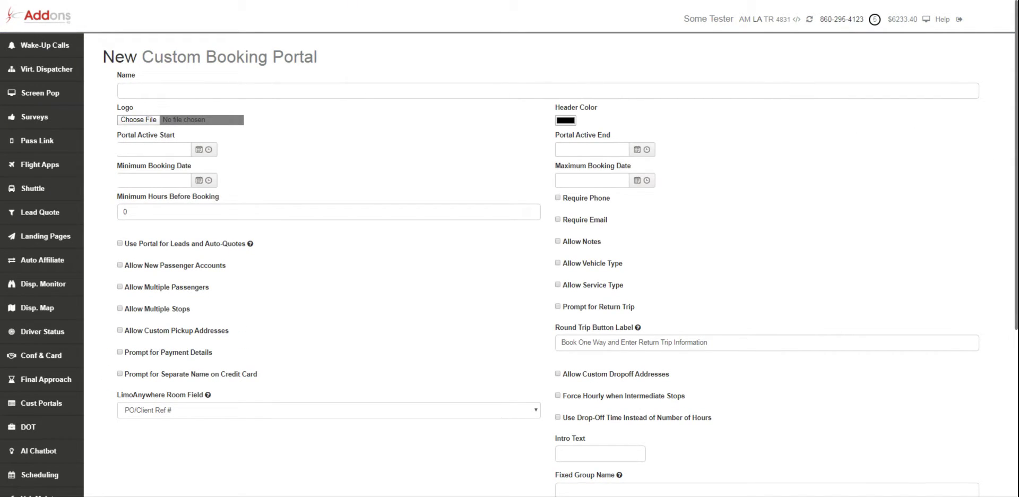
{"action": "left_click", "coordinate": [374, 60]}
{"action": "left_click", "coordinate": [333, 92]}
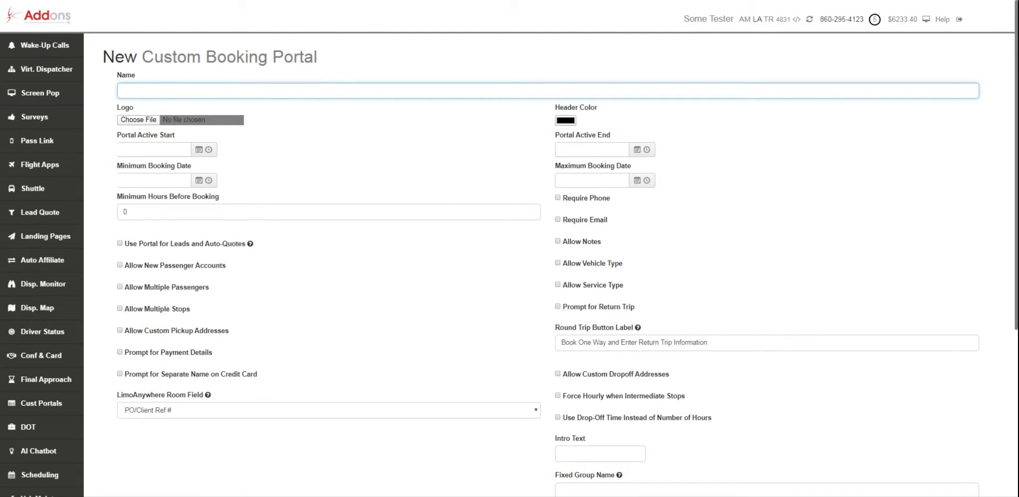
{"action": "type", "text": "Ritz Carlton Saristoa"}
Step: Choose ritzsarisota.png as the portal's logo and set the portal active start to 5/27/2020 12:00 AM
{"action": "left_click", "coordinate": [155, 119]}
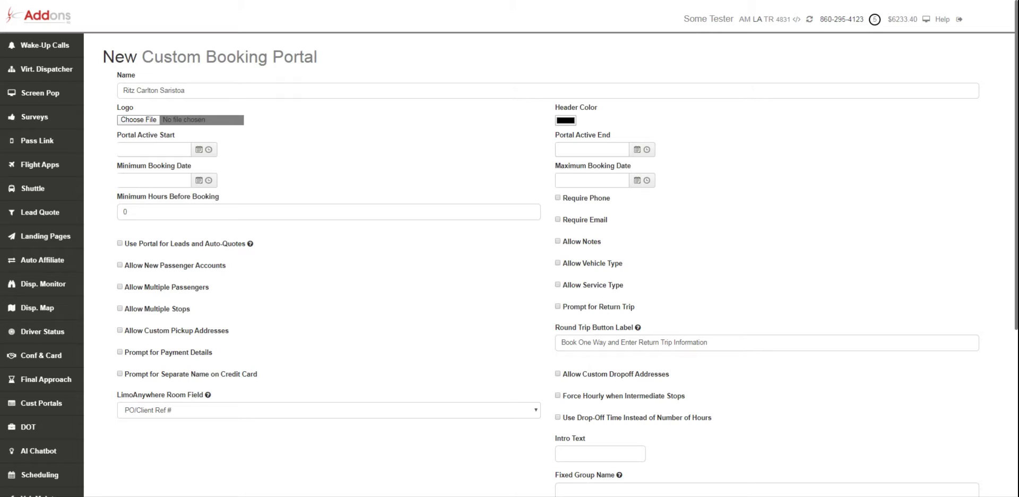
{"action": "key", "text": "Return"}
{"action": "left_click", "coordinate": [199, 150]}
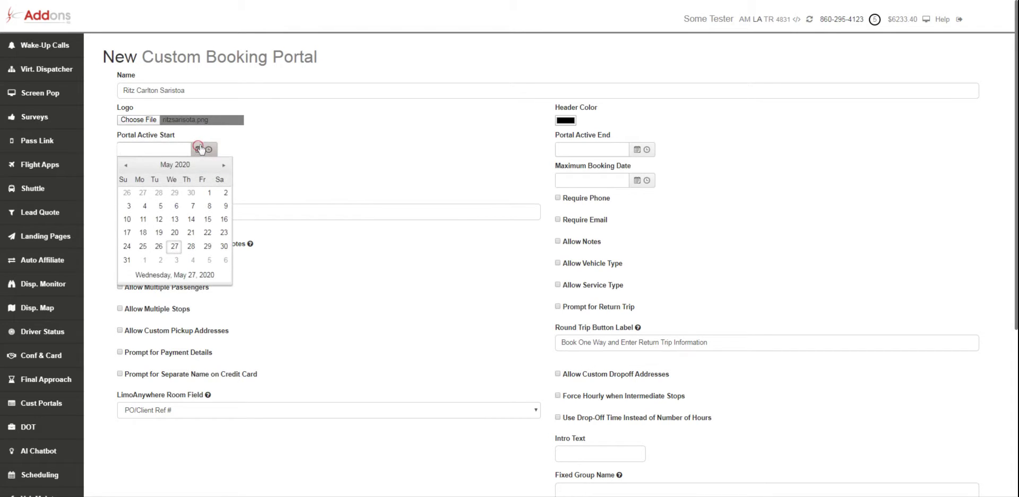
{"action": "left_click", "coordinate": [173, 249]}
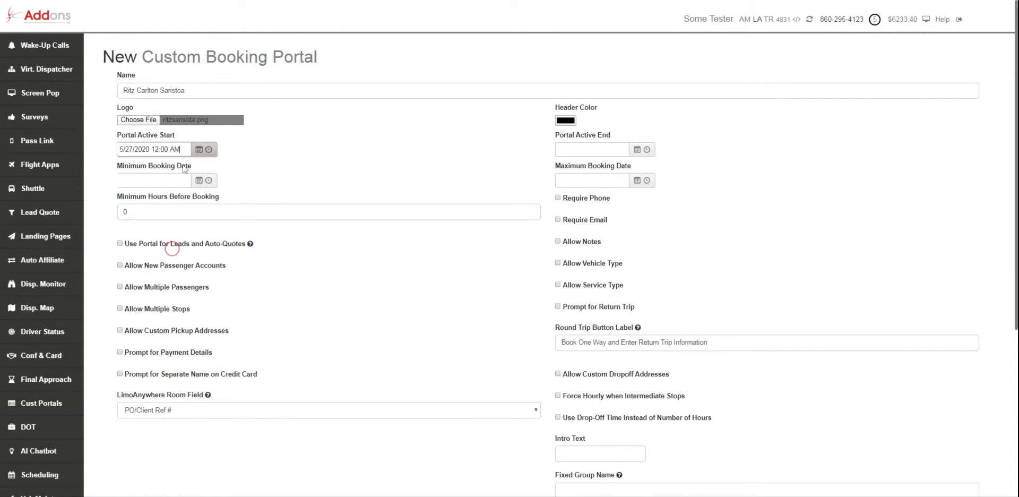
{"action": "left_click", "coordinate": [200, 181]}
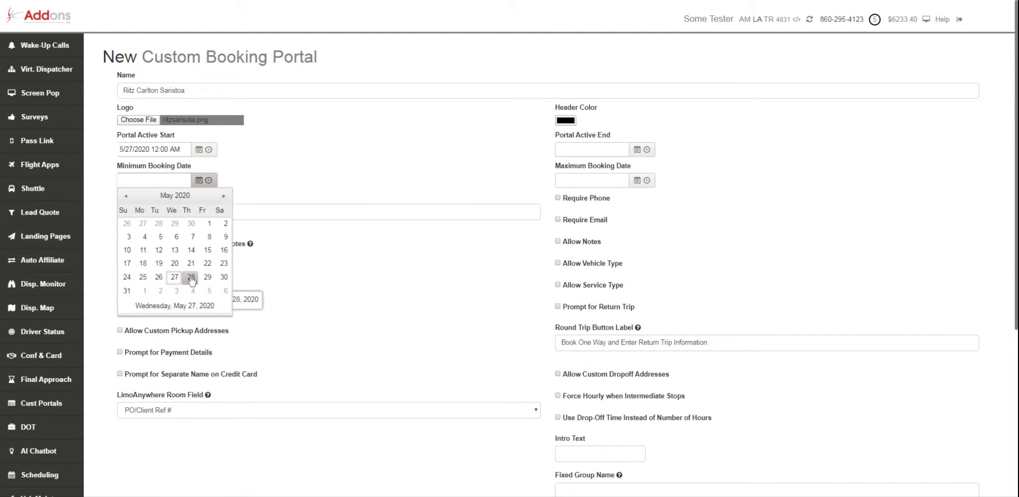
{"action": "left_click", "coordinate": [360, 140]}
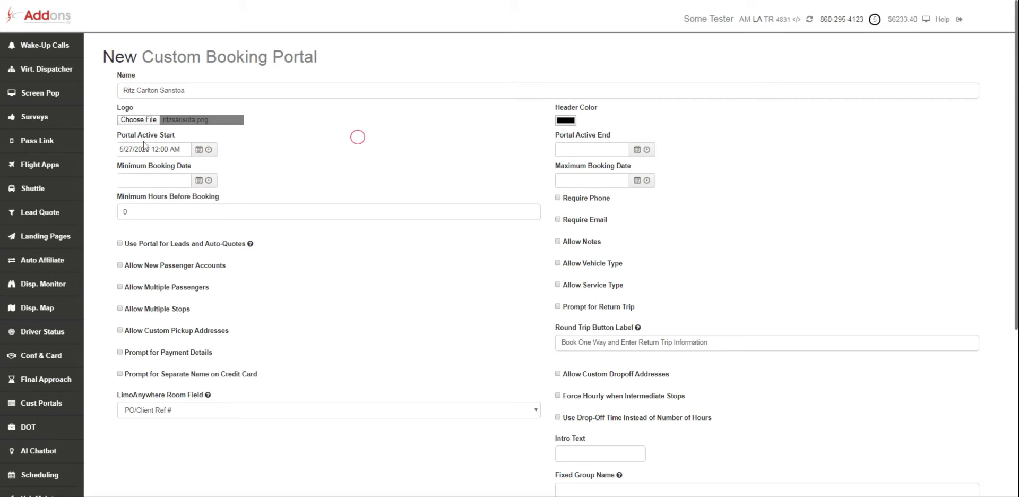
{"action": "left_click_drag", "start_coordinate": [128, 138], "coordinate": [173, 135]}
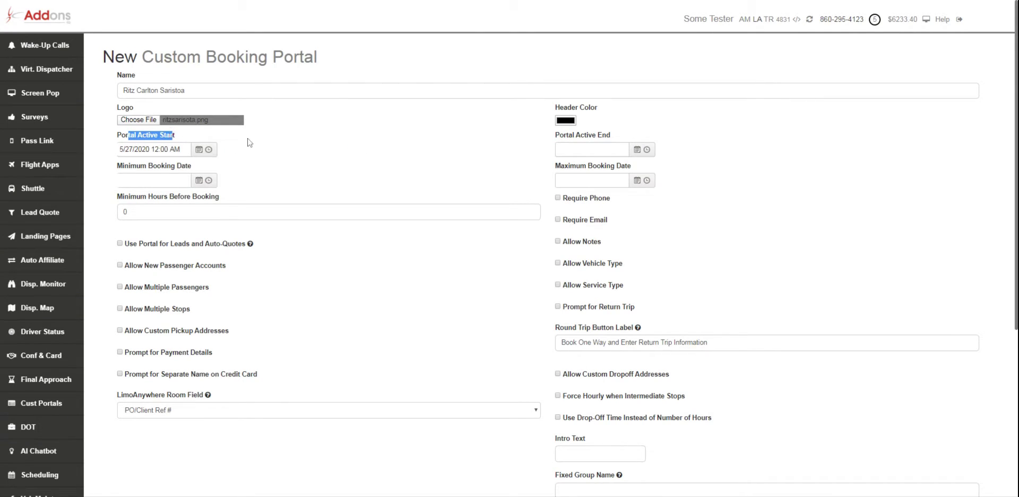
{"action": "left_click_drag", "start_coordinate": [554, 134], "coordinate": [617, 136]}
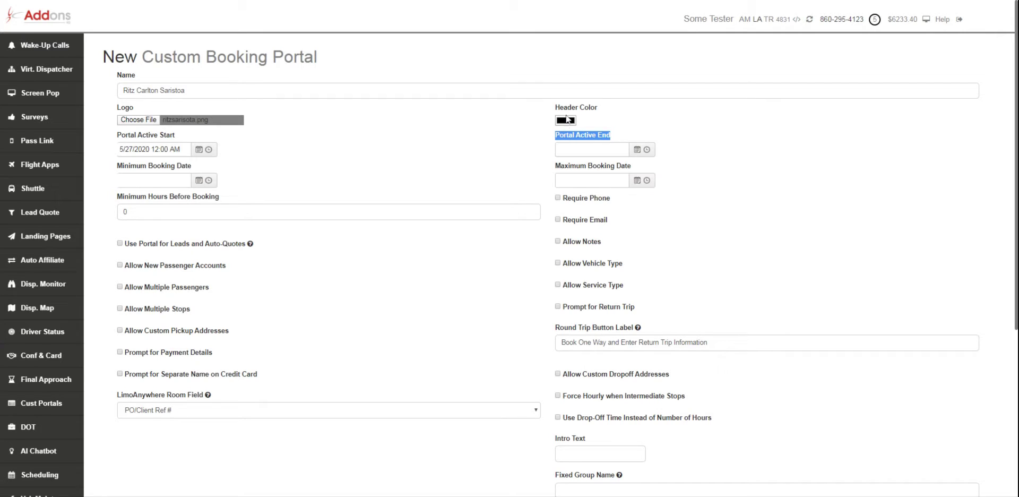
Step: Set the portal active end to 8/29/2022 12:00 AM
{"action": "left_click", "coordinate": [636, 150]}
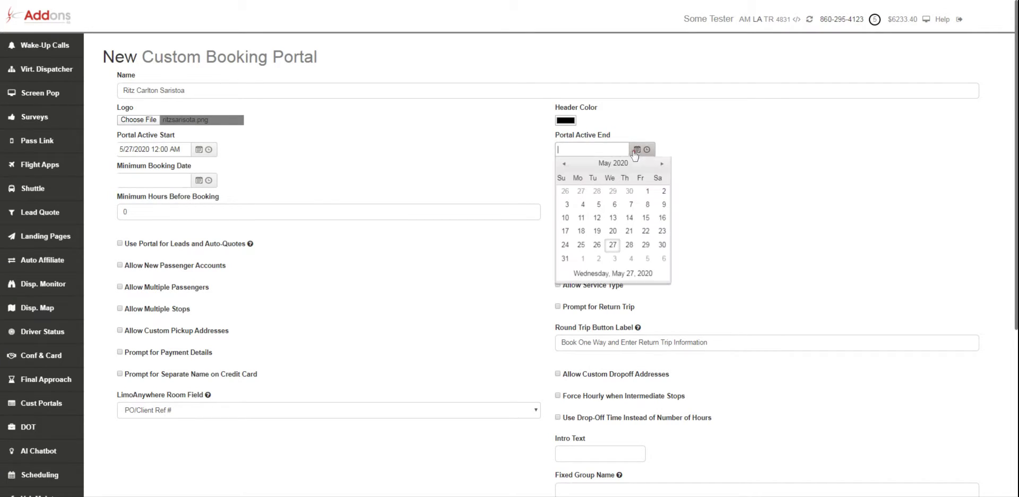
{"action": "left_click", "coordinate": [663, 165]}
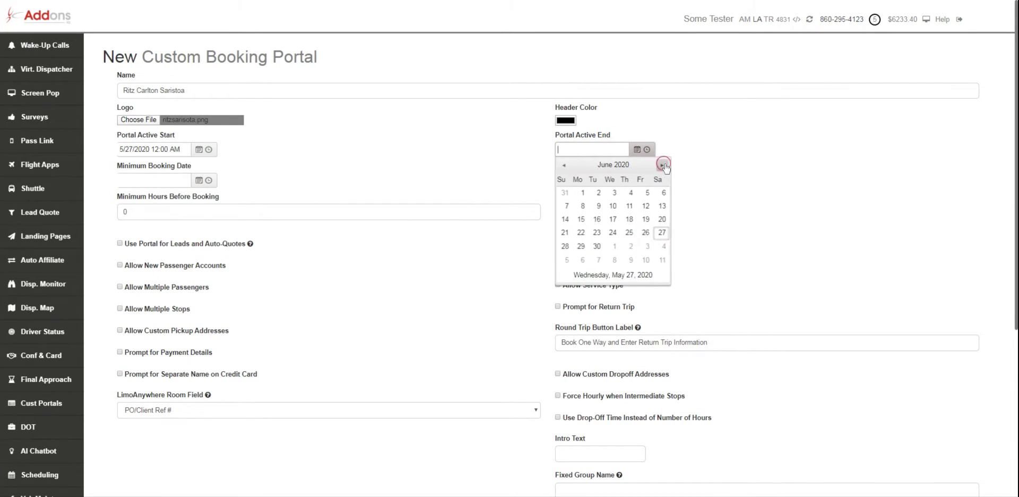
{"action": "left_click", "coordinate": [663, 165]}
{"action": "left_click", "coordinate": [663, 165]}
{"action": "left_click", "coordinate": [662, 246]}
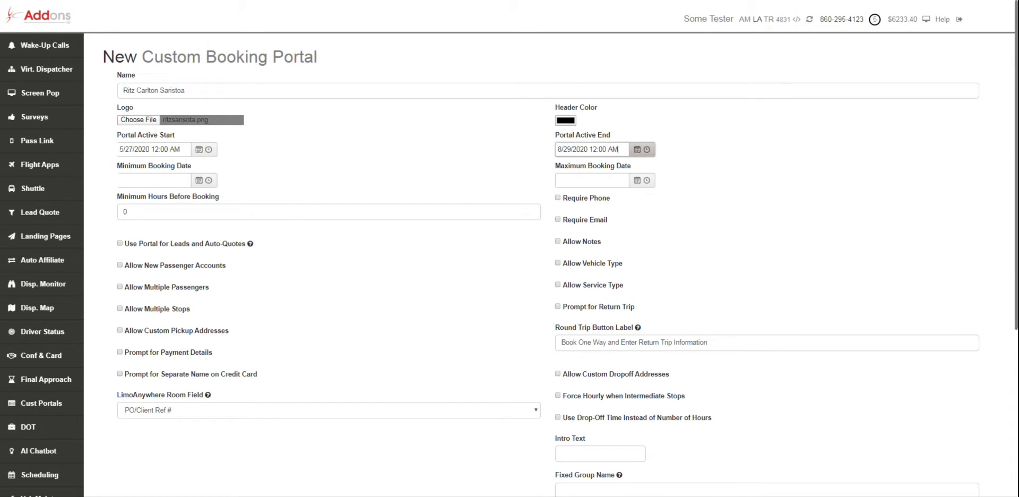
{"action": "left_click", "coordinate": [584, 149]}
{"action": "key", "text": "BackSpace"}
{"action": "type", "text": "2"}
Step: Set the minimum booking date to 5/27/2020 12:00 AM and the maximum booking date to 8/22/2022 12:00 AM
{"action": "left_click", "coordinate": [198, 181]}
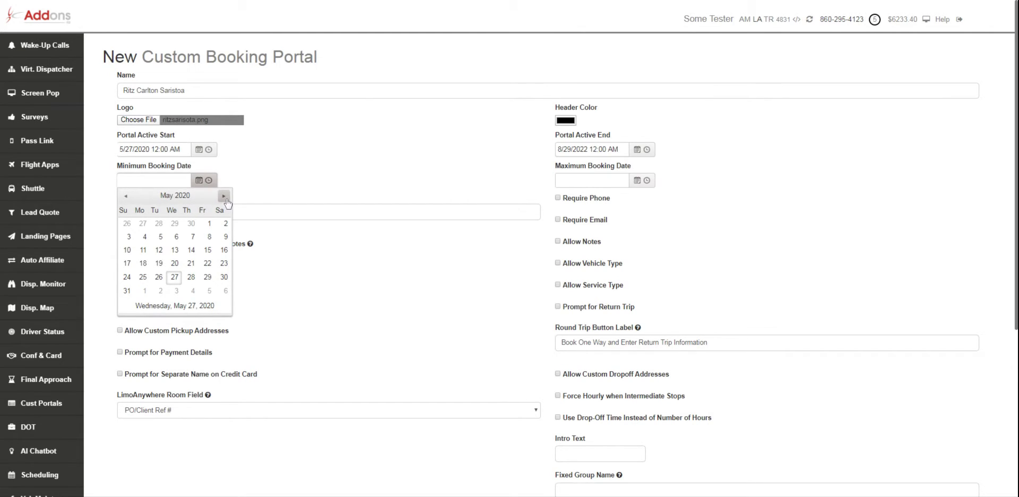
{"action": "left_click", "coordinate": [175, 276]}
{"action": "left_click", "coordinate": [595, 178]}
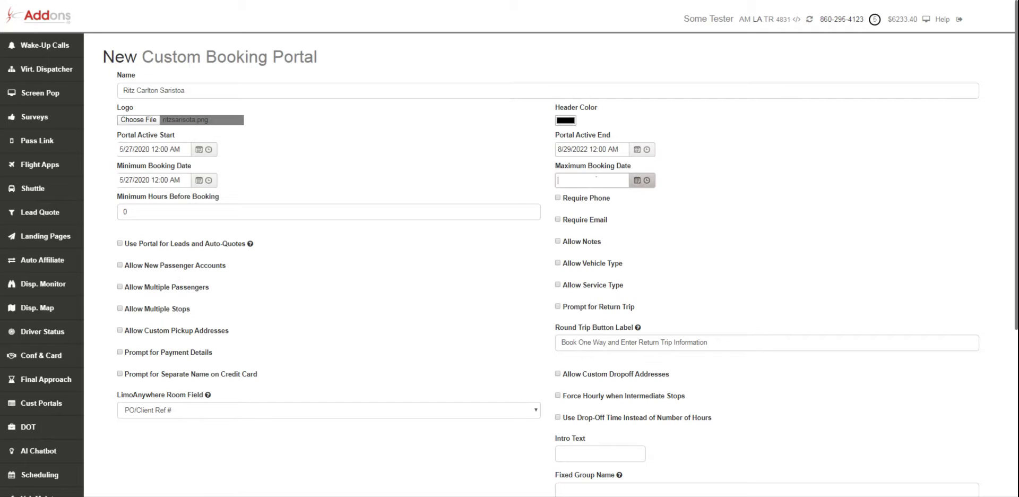
{"action": "key", "text": "Up"}
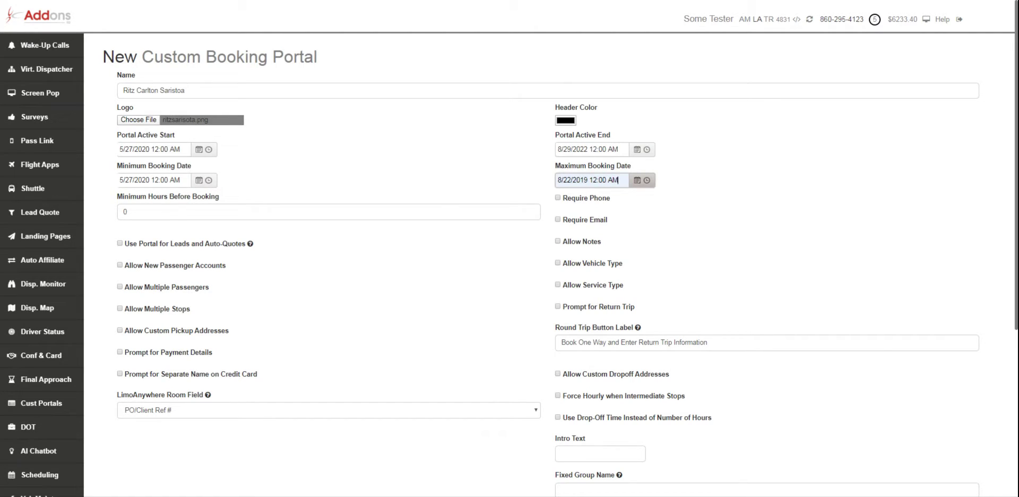
{"action": "key", "text": "Delete"}
{"action": "key", "text": "Delete"}
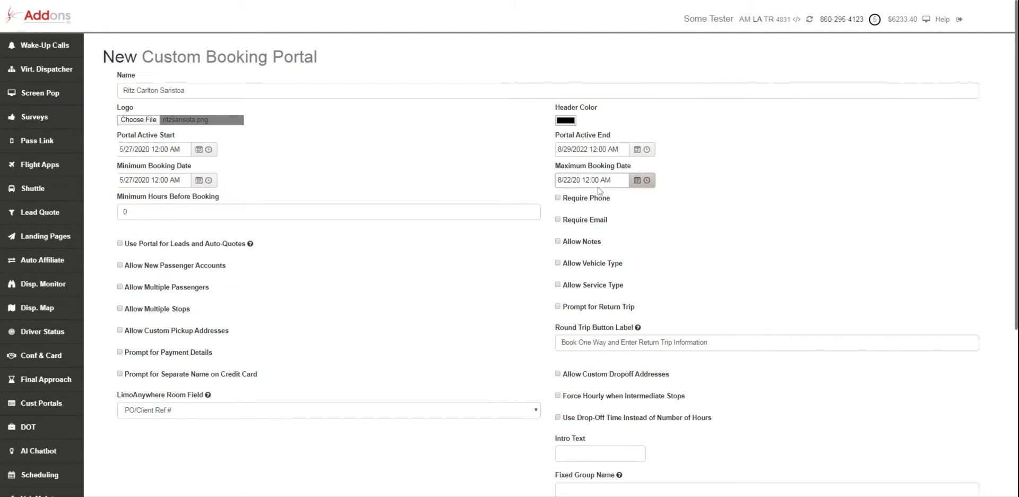
{"action": "type", "text": "22"}
{"action": "left_click", "coordinate": [677, 161]}
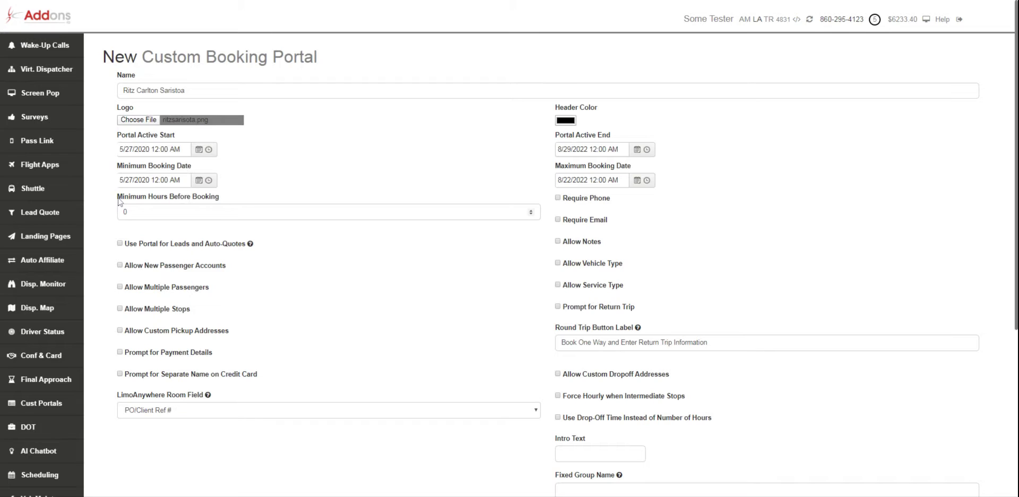
Step: Set the minimum hours before booking to 2
{"action": "left_click_drag", "start_coordinate": [118, 200], "coordinate": [232, 202]}
{"action": "left_click", "coordinate": [232, 201]}
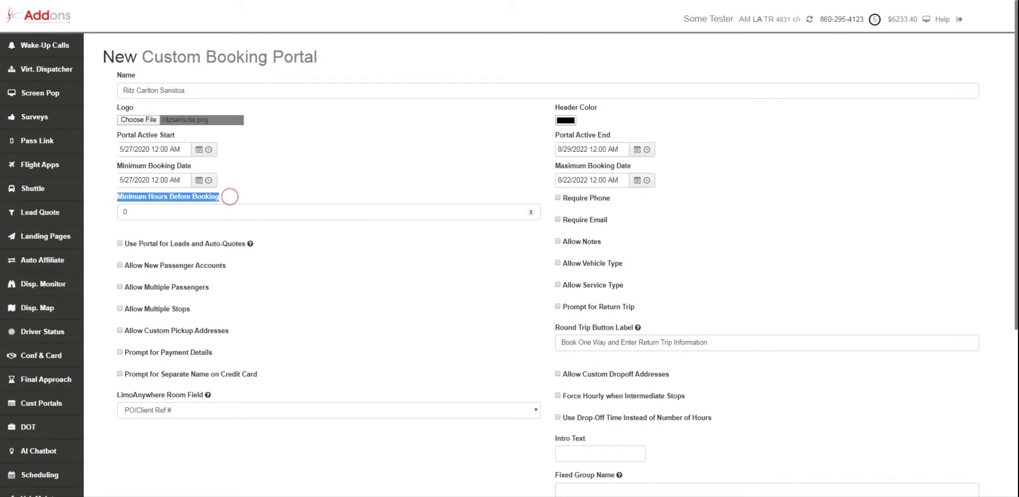
{"action": "mouse_move", "coordinate": [30, 212]}
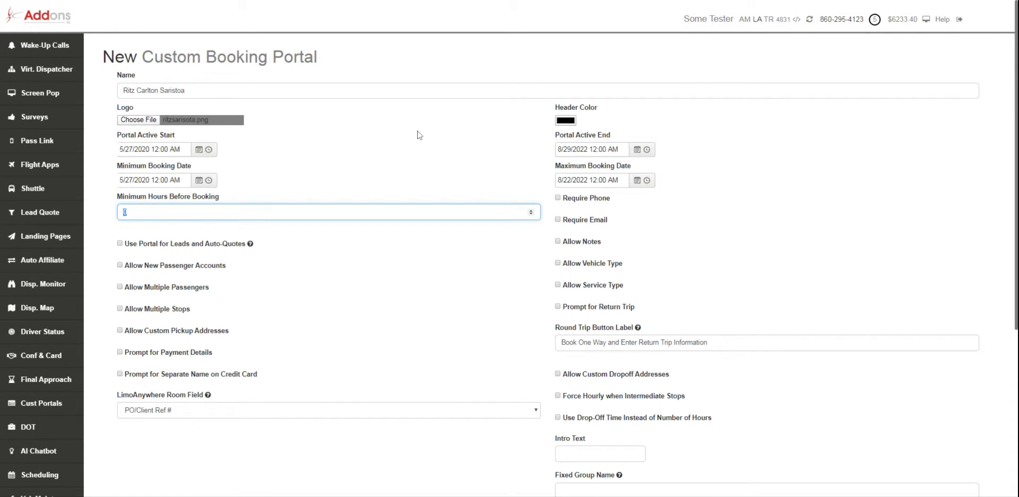
{"action": "type", "text": "2"}
Step: Enable Require Phone, Require Email, Allow Notes, Allow Vehicle Type, Allow Service Type and Prompt for Return Trip
{"action": "left_click", "coordinate": [580, 199]}
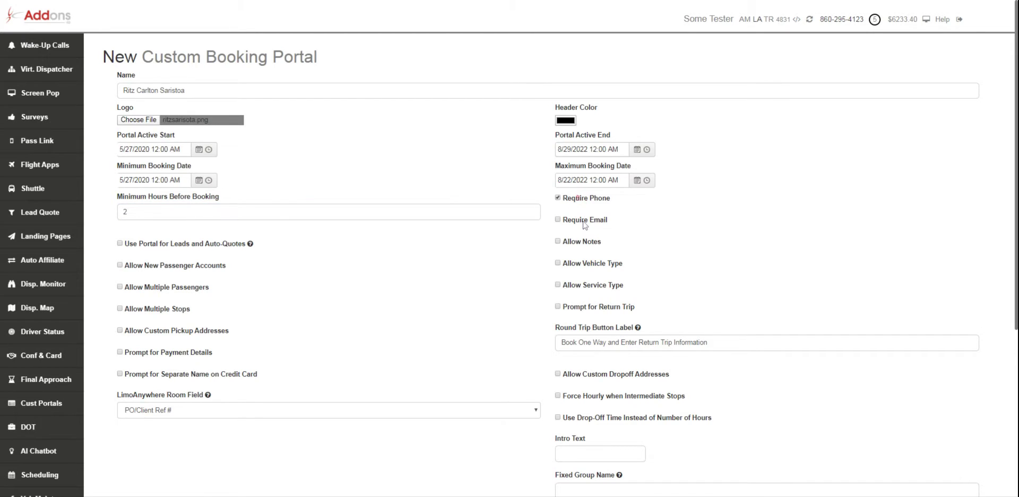
{"action": "left_click", "coordinate": [584, 221]}
{"action": "left_click", "coordinate": [583, 242]}
{"action": "left_click", "coordinate": [586, 266]}
{"action": "left_click", "coordinate": [604, 285]}
Step: Enable Allow Multiple Stops, Allow Custom Pickup Addresses, Prompt for Payment Details and Allow Custom Dropoff Addresses
{"action": "scroll", "coordinate": [298, 243], "scroll_direction": "down", "scroll_amount": 1}
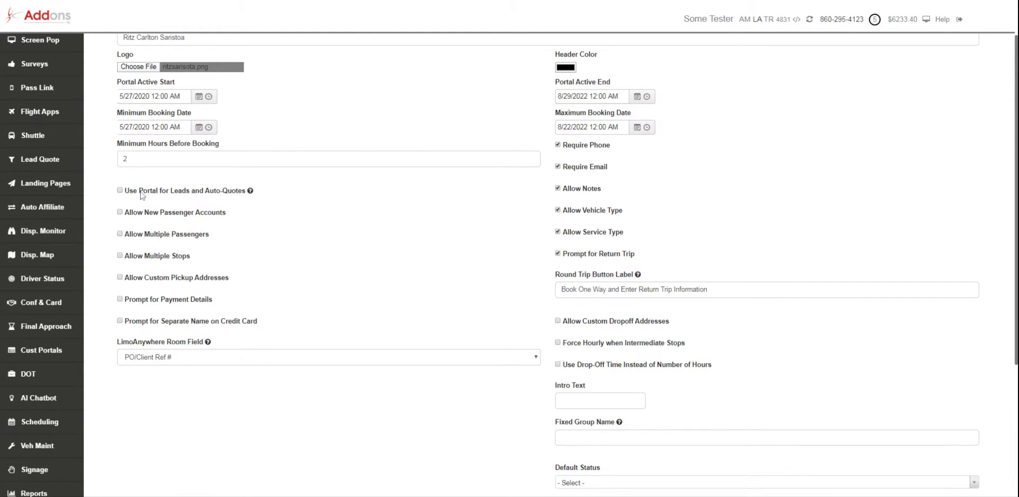
{"action": "left_click_drag", "start_coordinate": [127, 192], "coordinate": [230, 195]}
{"action": "left_click_drag", "start_coordinate": [239, 195], "coordinate": [243, 190]}
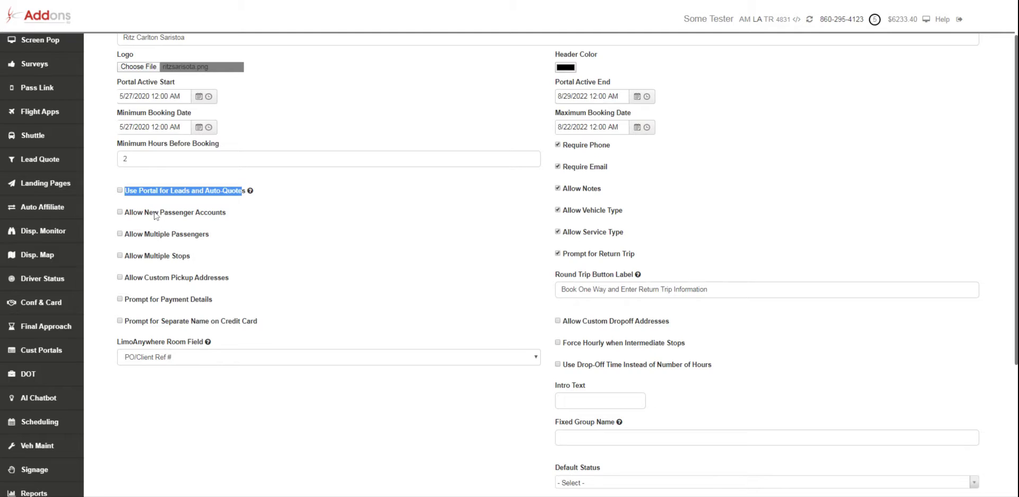
{"action": "left_click", "coordinate": [264, 210]}
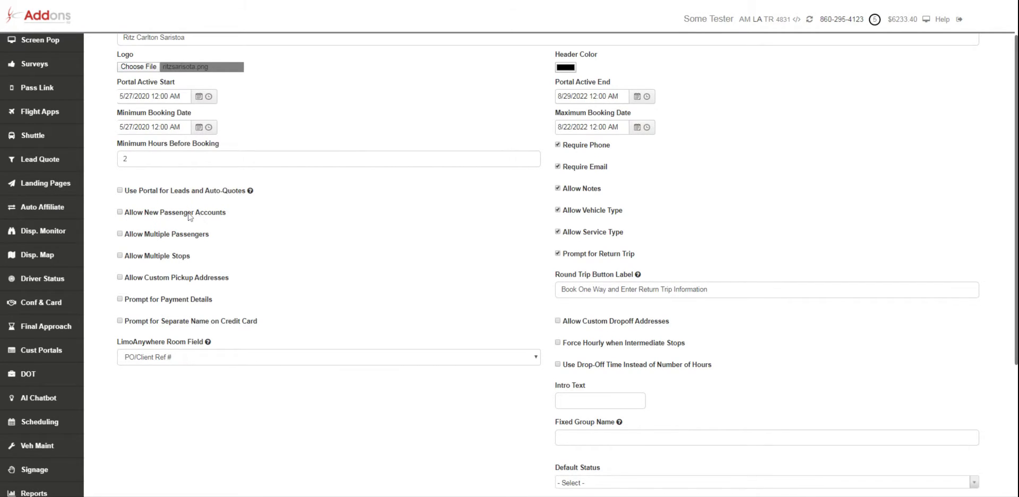
{"action": "left_click", "coordinate": [144, 234]}
{"action": "left_click", "coordinate": [145, 277]}
{"action": "left_click_drag", "start_coordinate": [117, 341], "coordinate": [208, 352]}
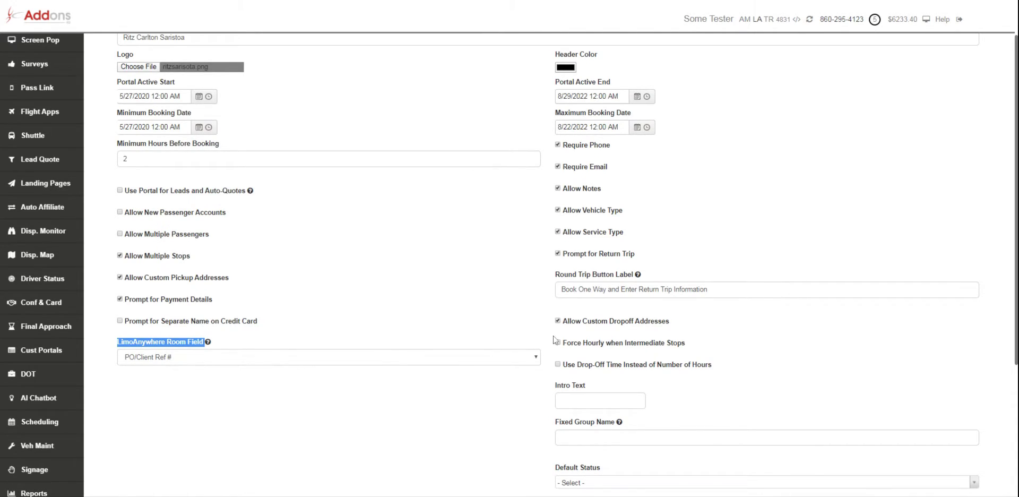
Step: Enter "Welcome," as the portal's intro text
{"action": "scroll", "coordinate": [821, 324], "scroll_direction": "down", "scroll_amount": 3}
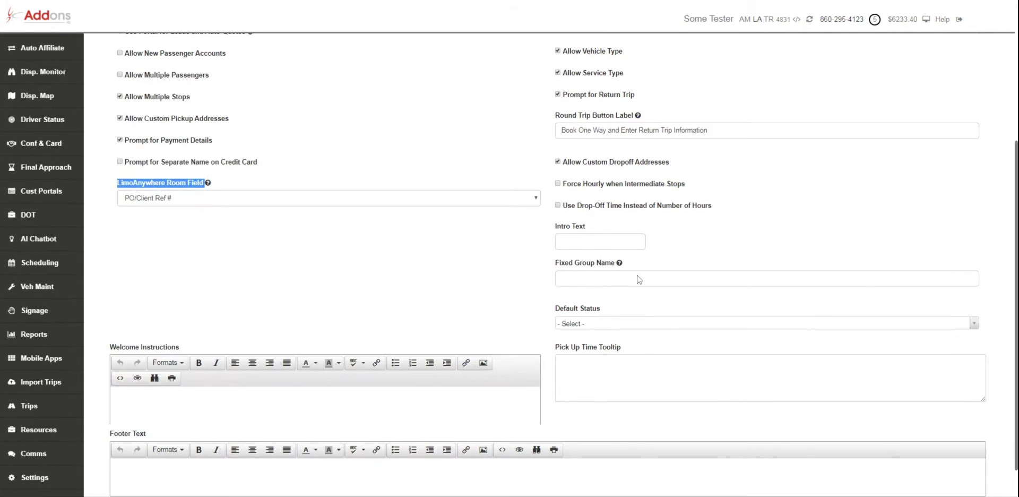
{"action": "left_click", "coordinate": [573, 239]}
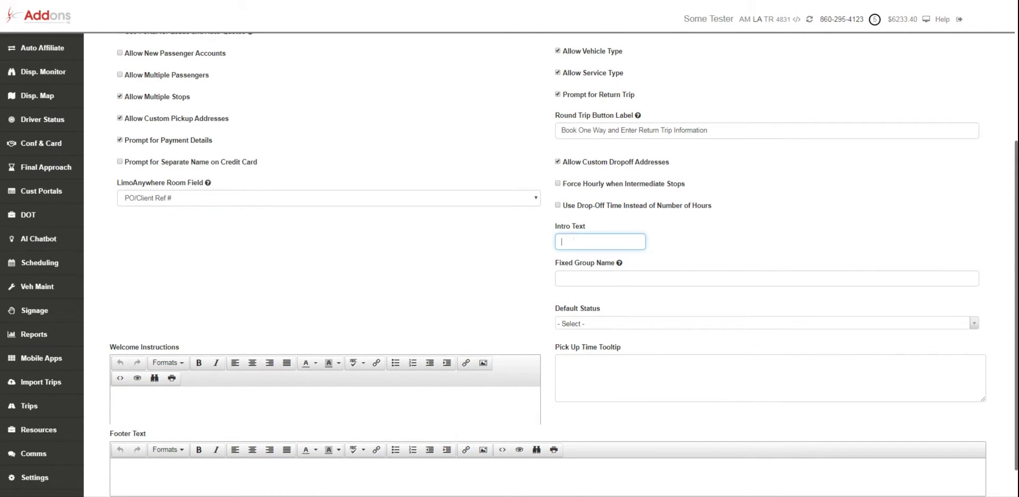
{"action": "type", "text": "Welcome,"}
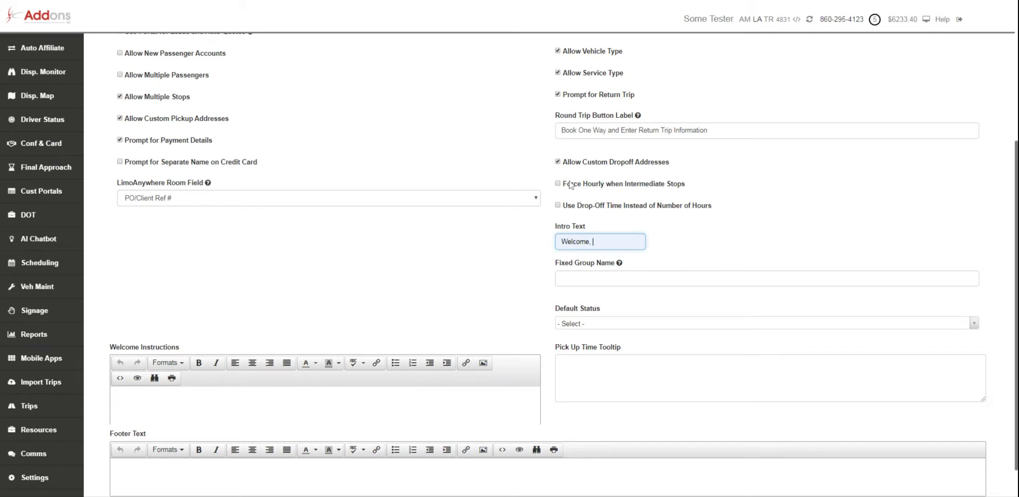
Step: Set the portal's default status to Unassigned
{"action": "scroll", "coordinate": [602, 217], "scroll_direction": "down", "scroll_amount": 1}
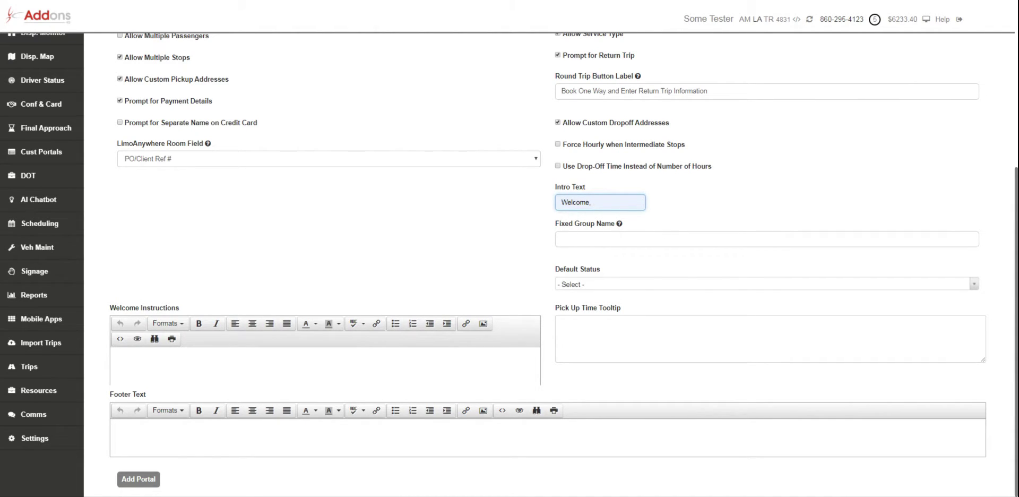
{"action": "left_click", "coordinate": [609, 285]}
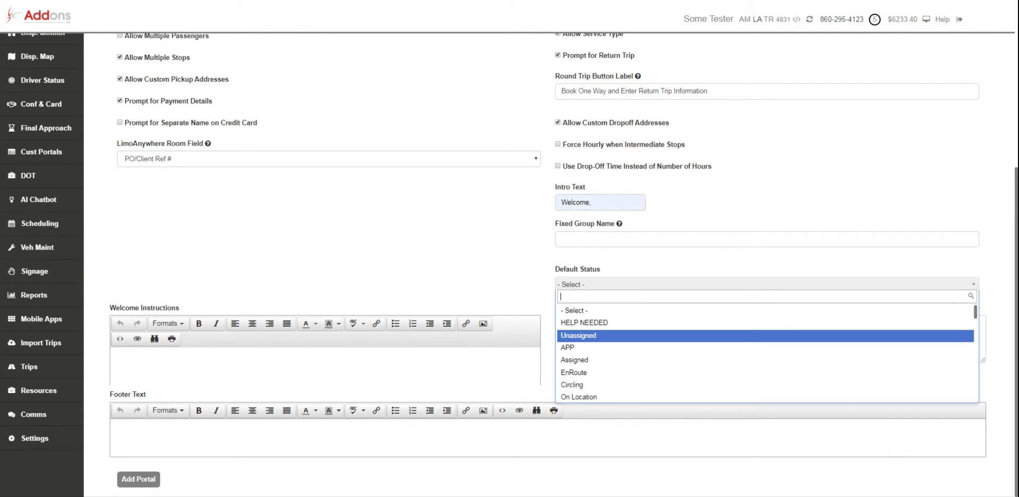
{"action": "left_click", "coordinate": [611, 337]}
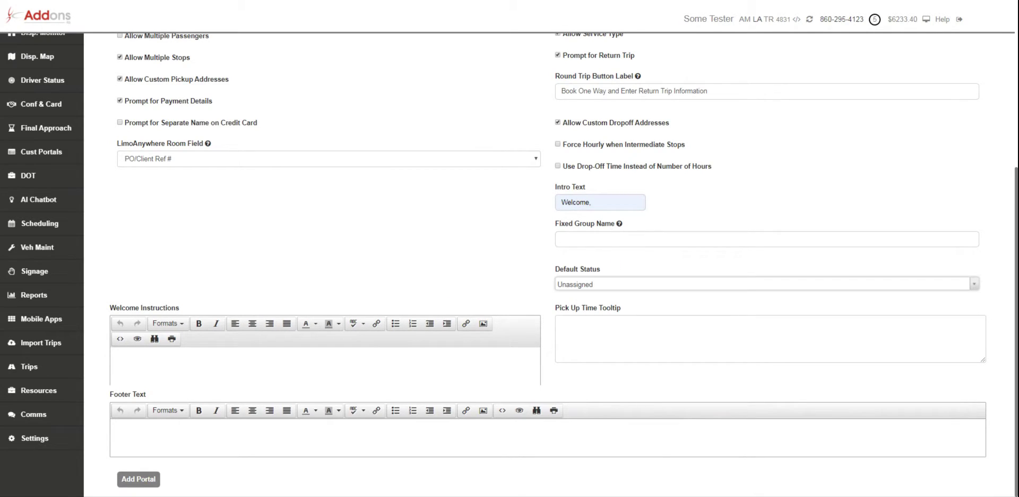
Step: Set the portal's default status to Online and eFarm In
{"action": "left_click", "coordinate": [584, 286]}
{"action": "scroll", "coordinate": [607, 353], "scroll_direction": "down", "scroll_amount": 3}
{"action": "scroll", "coordinate": [607, 355], "scroll_direction": "down", "scroll_amount": 6}
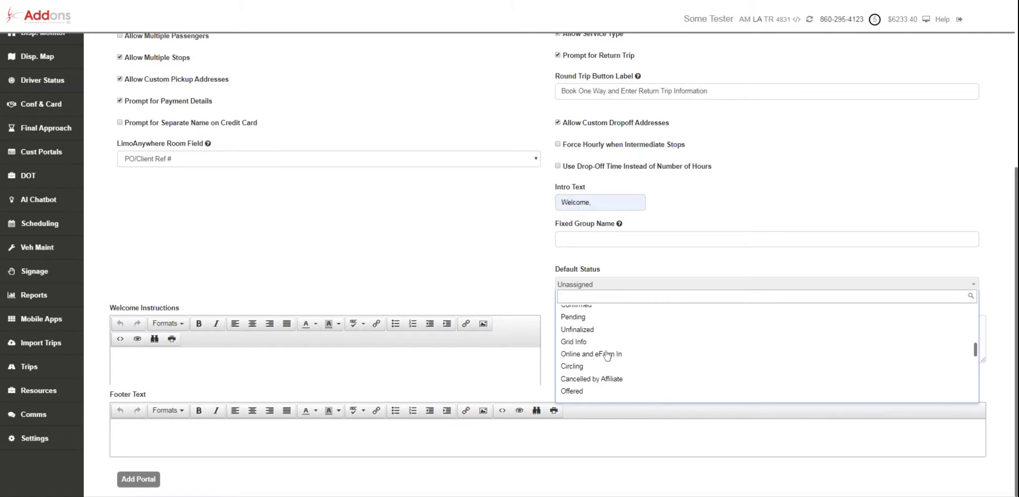
{"action": "left_click", "coordinate": [605, 355]}
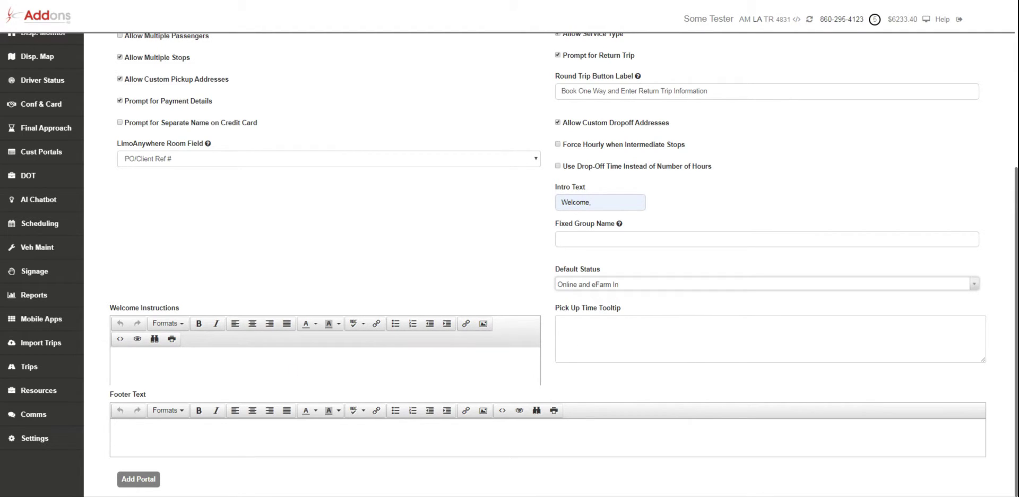
Step: Go through the welcome instructions and footer text fields and add the new booking portal
{"action": "left_click", "coordinate": [307, 365]}
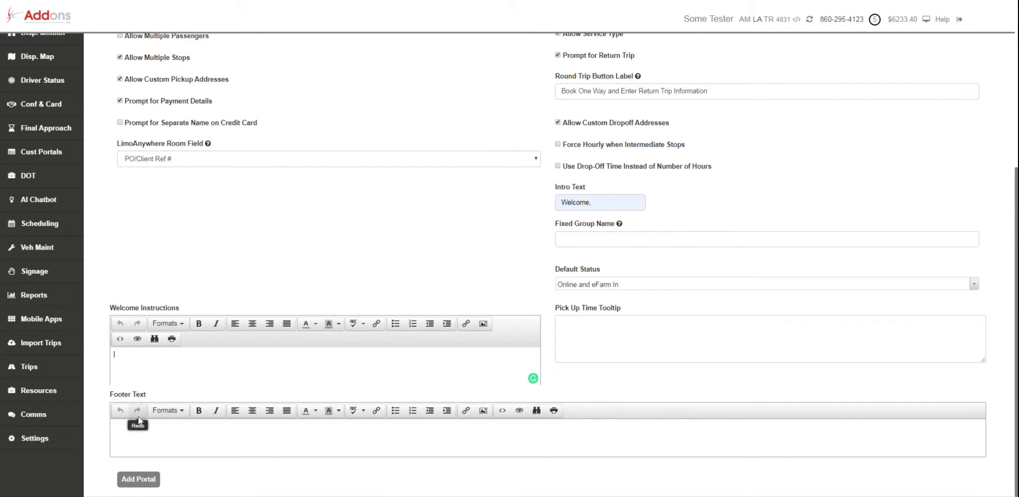
{"action": "left_click", "coordinate": [151, 438]}
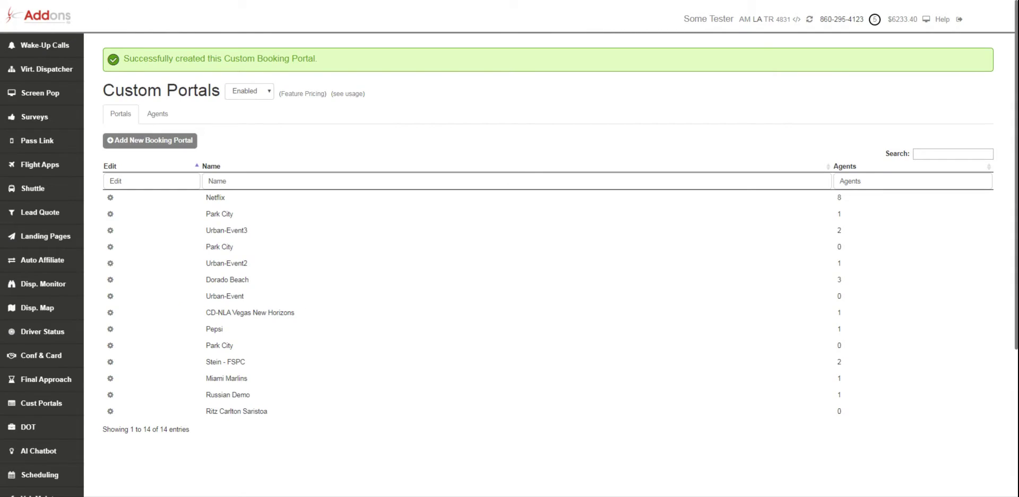
Step: Open the Ritz Carlton Saristoa portal for editing and go through its booking options
{"action": "left_click", "coordinate": [111, 411]}
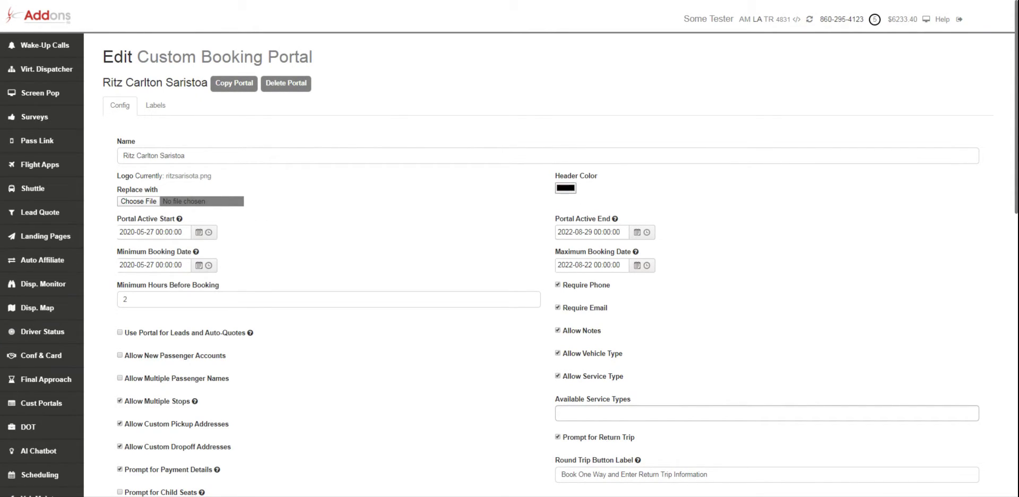
{"action": "scroll", "coordinate": [231, 242], "scroll_direction": "down", "scroll_amount": 2}
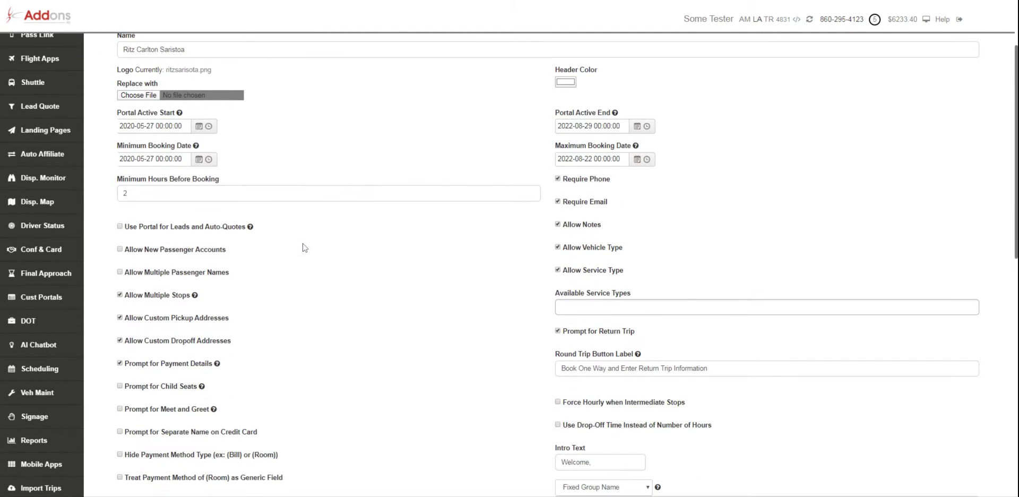
{"action": "scroll", "coordinate": [198, 278], "scroll_direction": "down", "scroll_amount": 2}
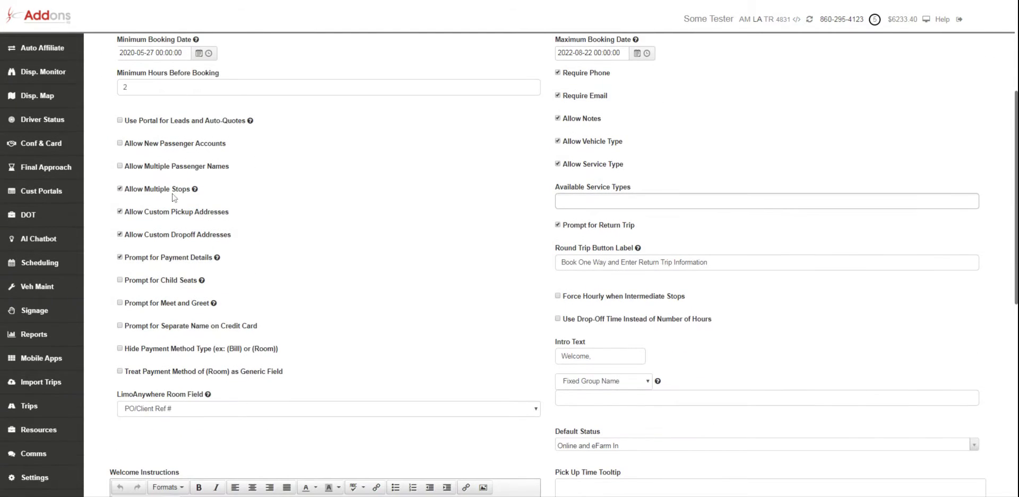
{"action": "left_click", "coordinate": [202, 168]}
{"action": "left_click", "coordinate": [201, 169]}
Step: Add From Airport, To Airport and Point-to-Point to the portal's available service types
{"action": "left_click", "coordinate": [606, 200]}
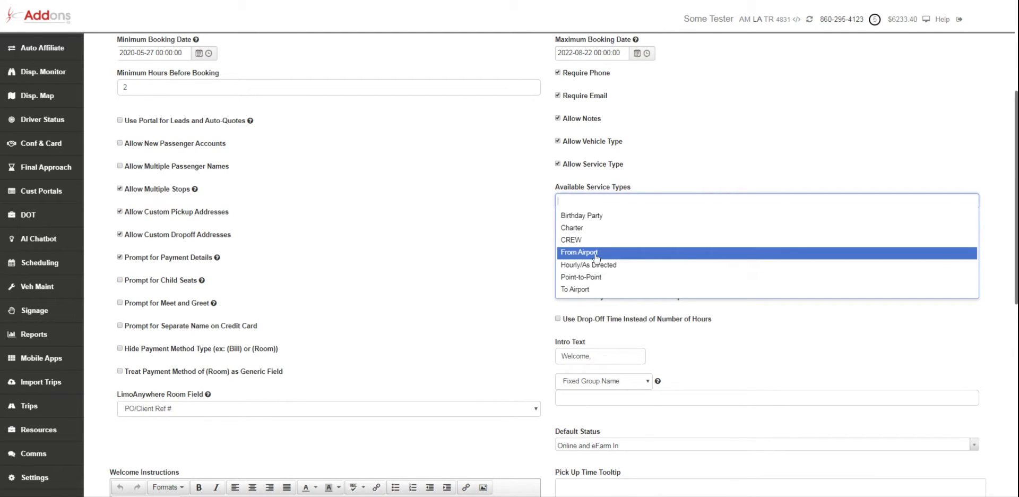
{"action": "left_click", "coordinate": [580, 252]}
{"action": "left_click", "coordinate": [631, 200]}
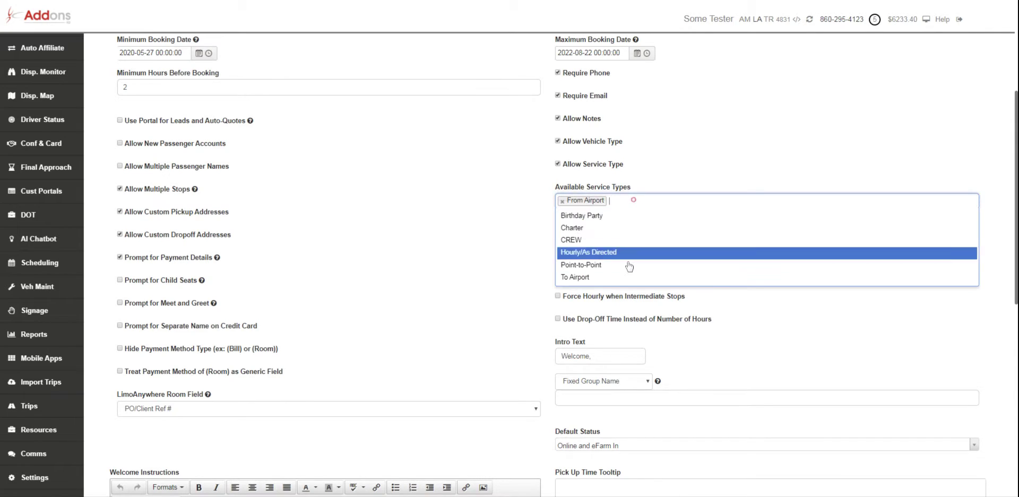
{"action": "left_click", "coordinate": [625, 278]}
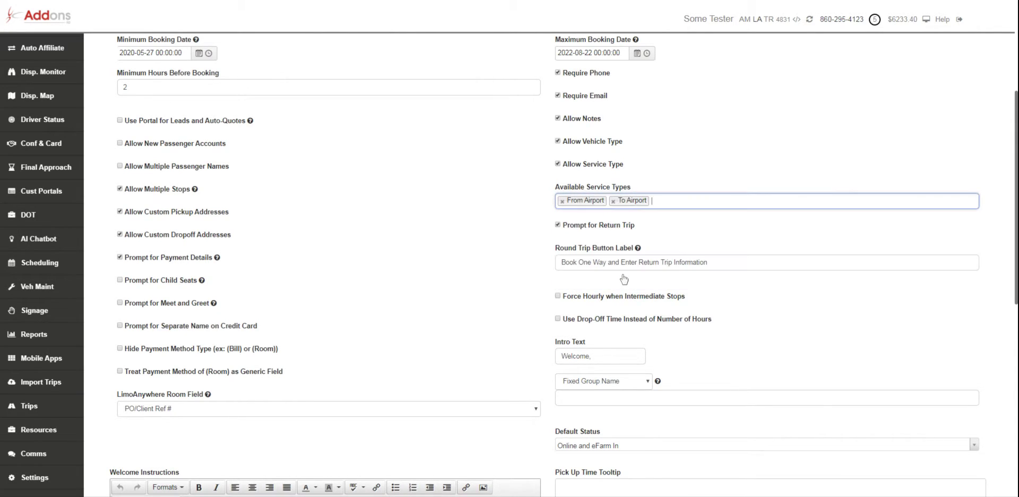
{"action": "left_click", "coordinate": [683, 201]}
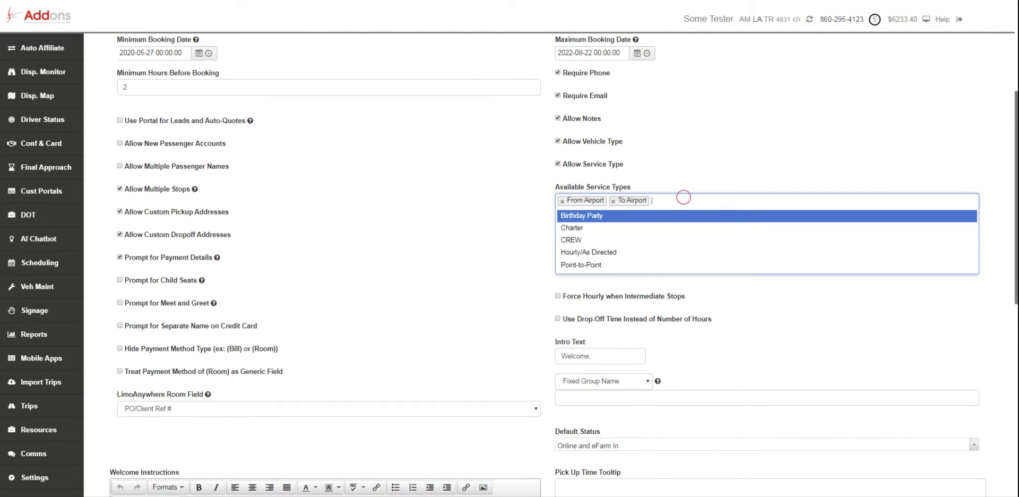
{"action": "left_click", "coordinate": [636, 265]}
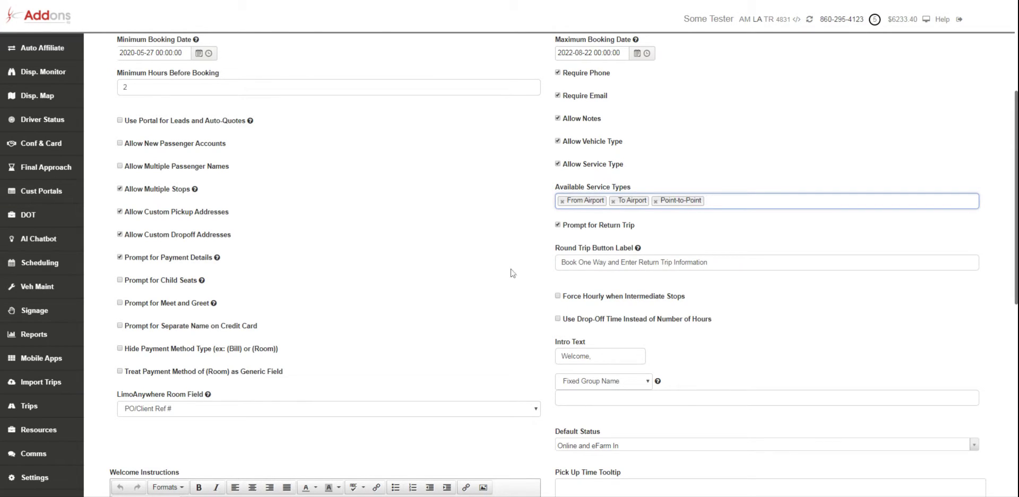
Step: Enable the prompts for child seats and meet and greet, and hide the payment method type
{"action": "scroll", "coordinate": [518, 275], "scroll_direction": "down", "scroll_amount": 3}
{"action": "left_click", "coordinate": [159, 125]}
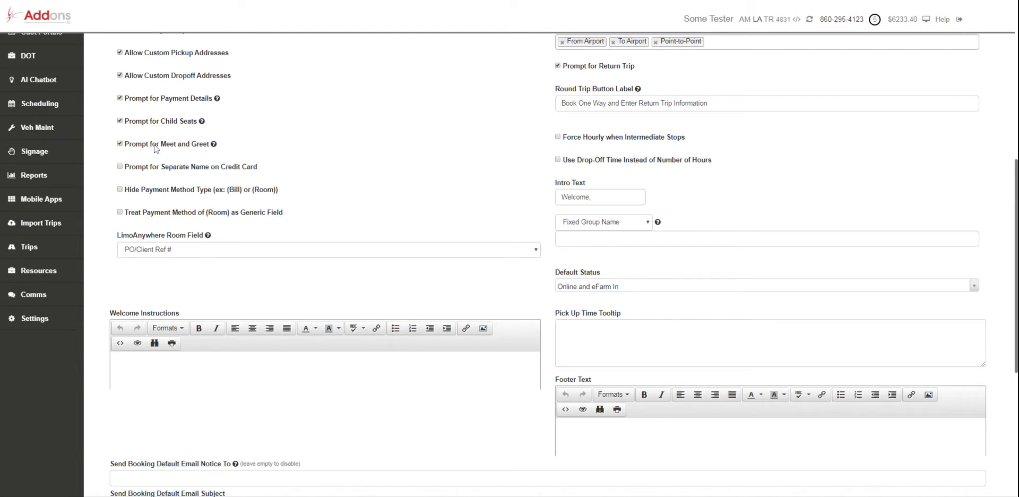
{"action": "left_click", "coordinate": [163, 190]}
Step: Go through the default booking email notice fields and placeholders, and update the portal
{"action": "scroll", "coordinate": [552, 180], "scroll_direction": "down", "scroll_amount": 1}
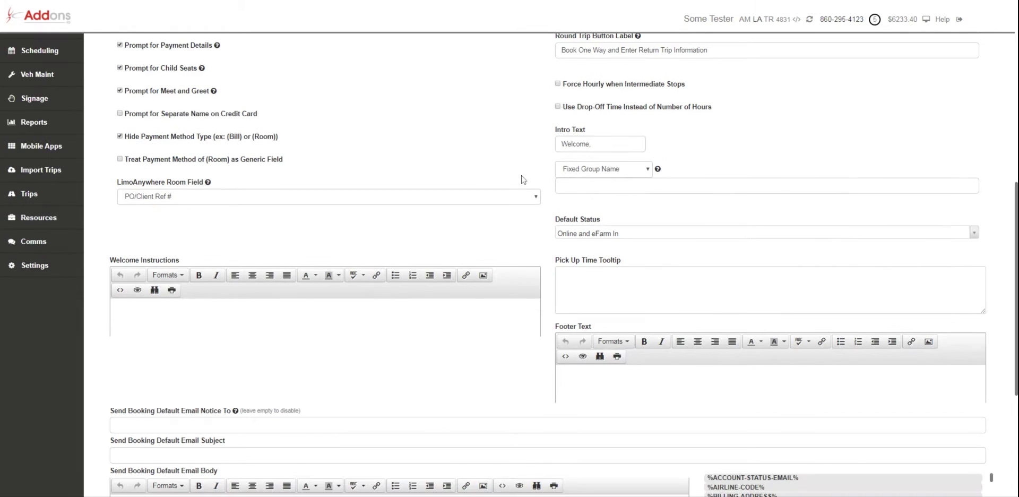
{"action": "scroll", "coordinate": [570, 325], "scroll_direction": "down", "scroll_amount": 2}
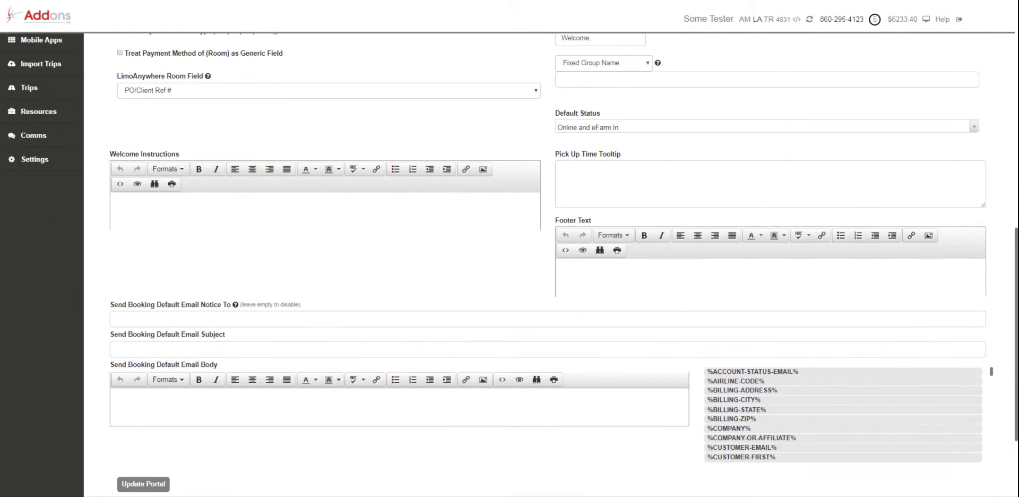
{"action": "left_click_drag", "start_coordinate": [114, 304], "coordinate": [217, 306]}
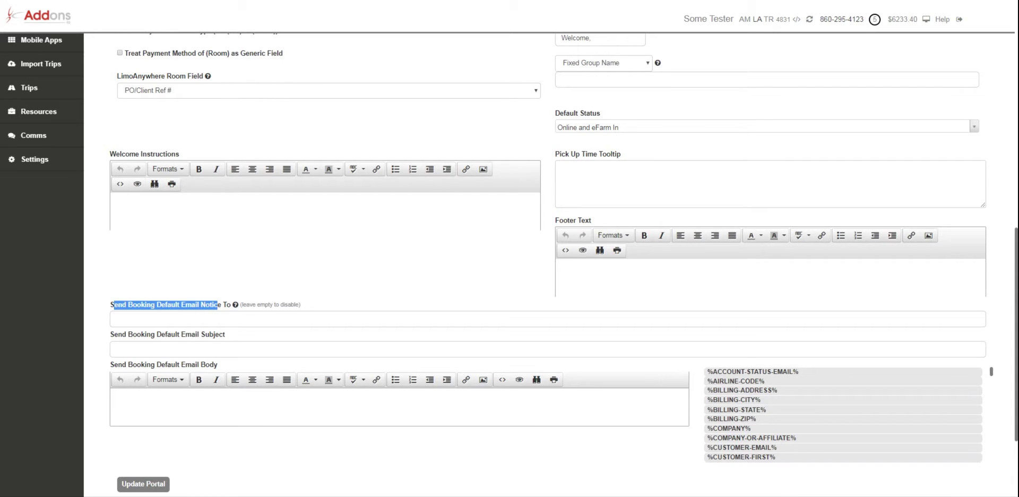
{"action": "scroll", "coordinate": [775, 409], "scroll_direction": "down", "scroll_amount": 5}
{"action": "scroll", "coordinate": [775, 409], "scroll_direction": "down", "scroll_amount": 5}
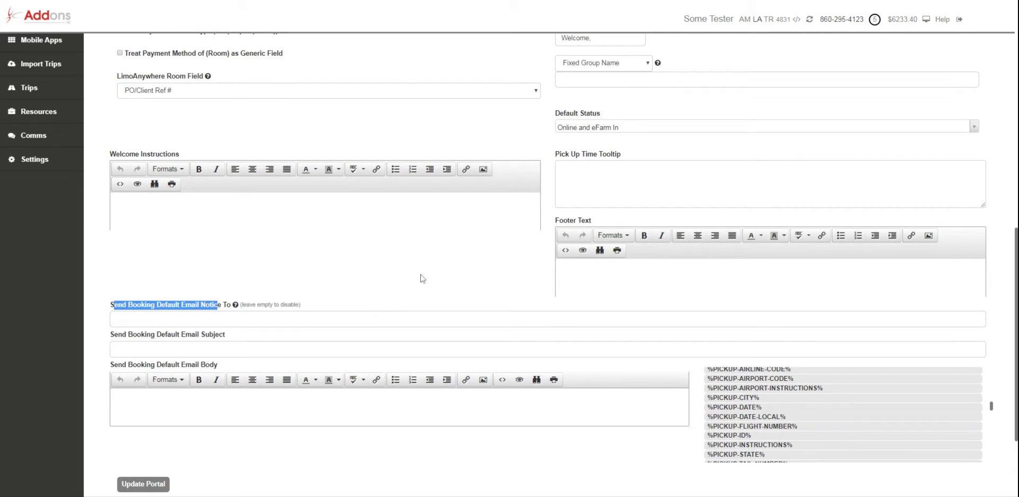
{"action": "mouse_move", "coordinate": [186, 303]}
{"action": "scroll", "coordinate": [185, 304], "scroll_direction": "down", "scroll_amount": 3}
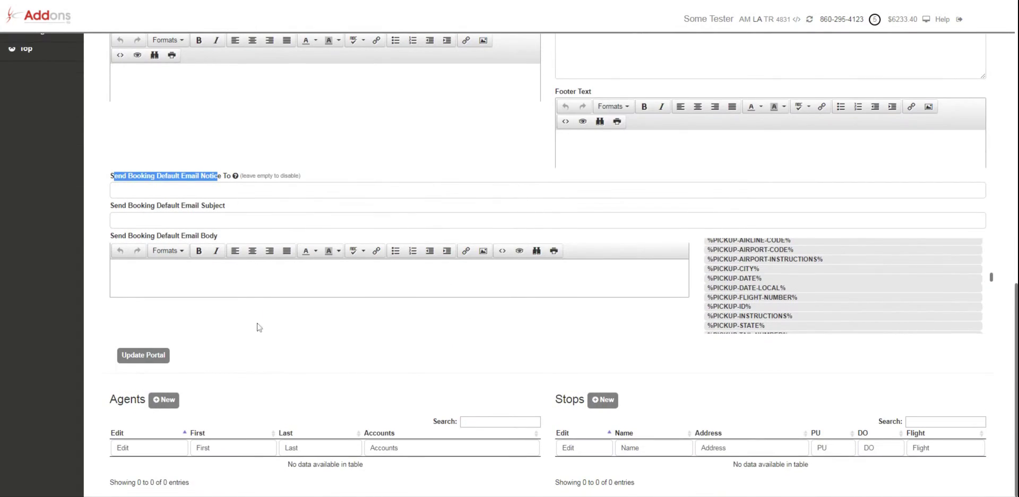
{"action": "left_click", "coordinate": [150, 354]}
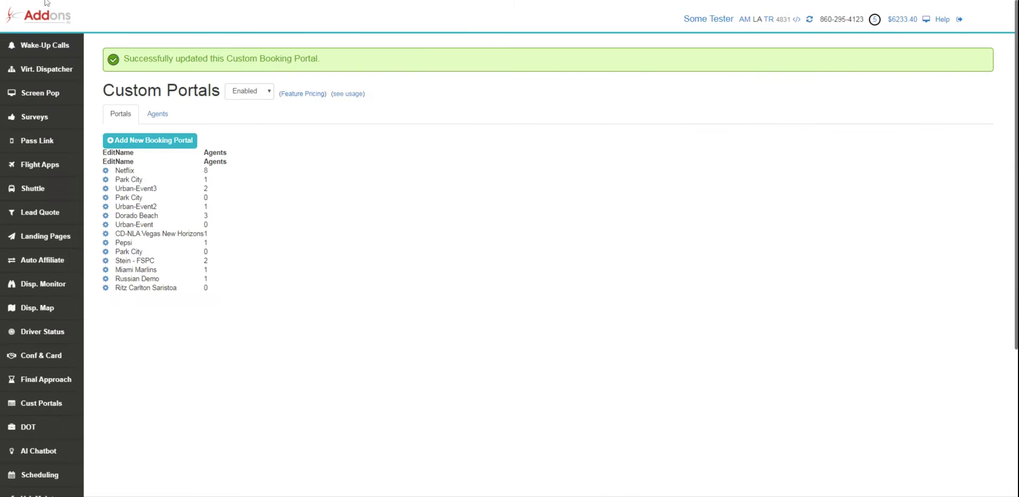
Step: Reopen the Ritz Carlton Saristoa portal and start a new stop with the type set to airport
{"action": "scroll", "coordinate": [744, 329], "scroll_direction": "down", "scroll_amount": 4}
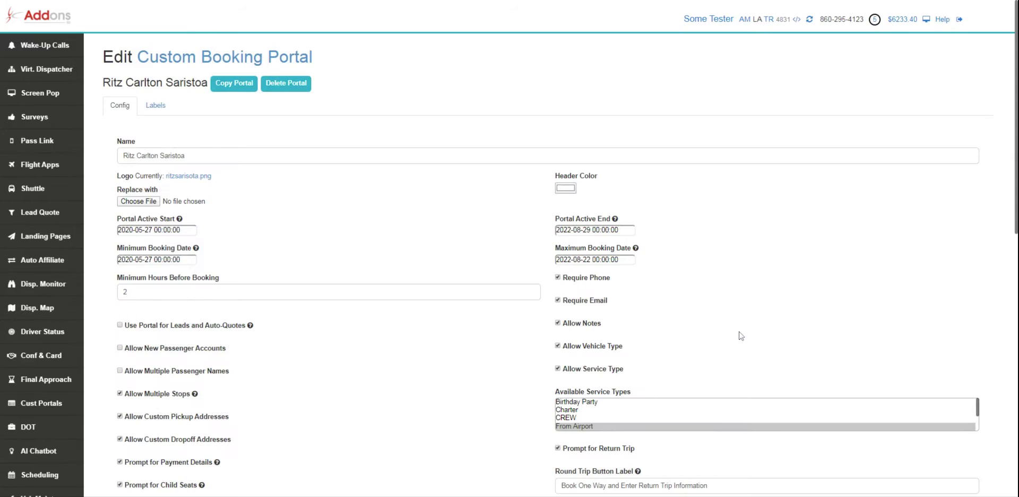
{"action": "scroll", "coordinate": [664, 331], "scroll_direction": "down", "scroll_amount": 15}
{"action": "scroll", "coordinate": [569, 315], "scroll_direction": "down", "scroll_amount": 1}
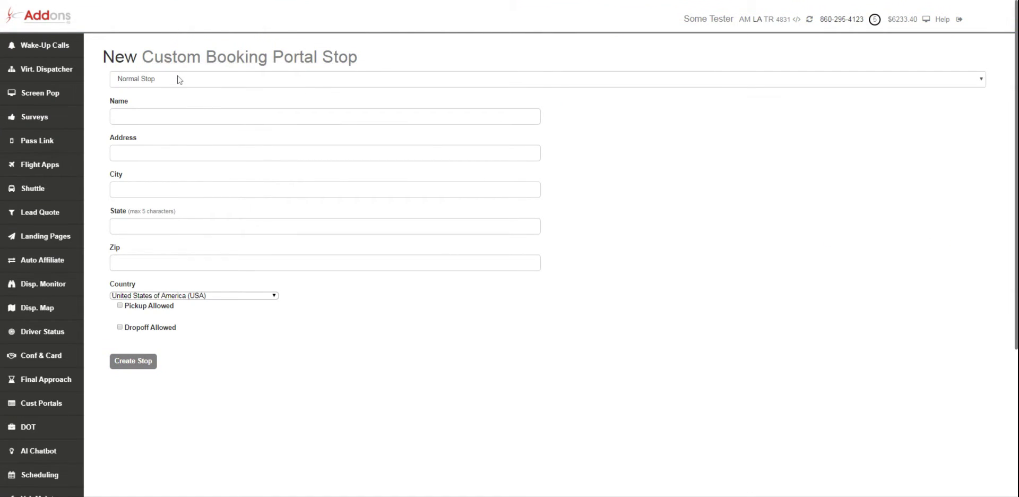
{"action": "left_click", "coordinate": [169, 78]}
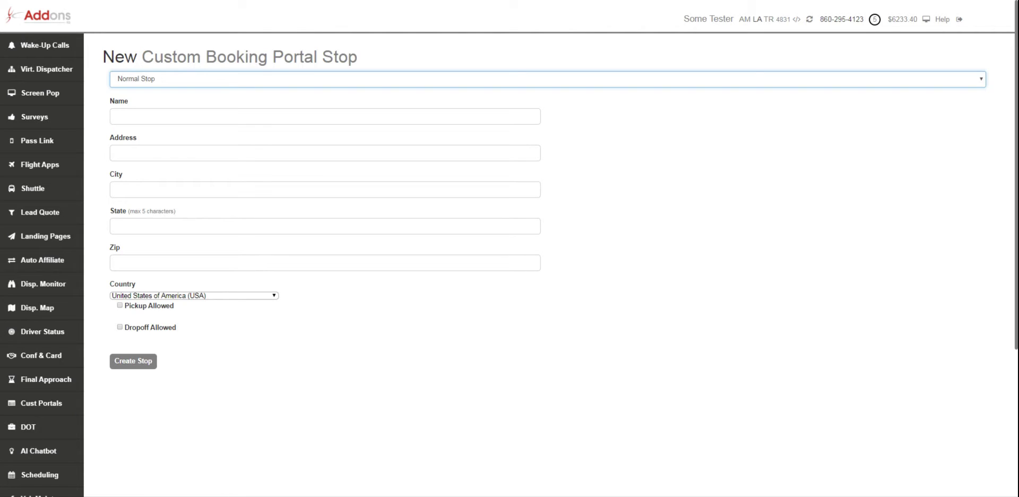
{"action": "key", "text": "Down"}
{"action": "key", "text": "Tab"}
Step: Enter TPA as the stop's airport code and Tampa Airport as its airport name
{"action": "left_click", "coordinate": [193, 111]}
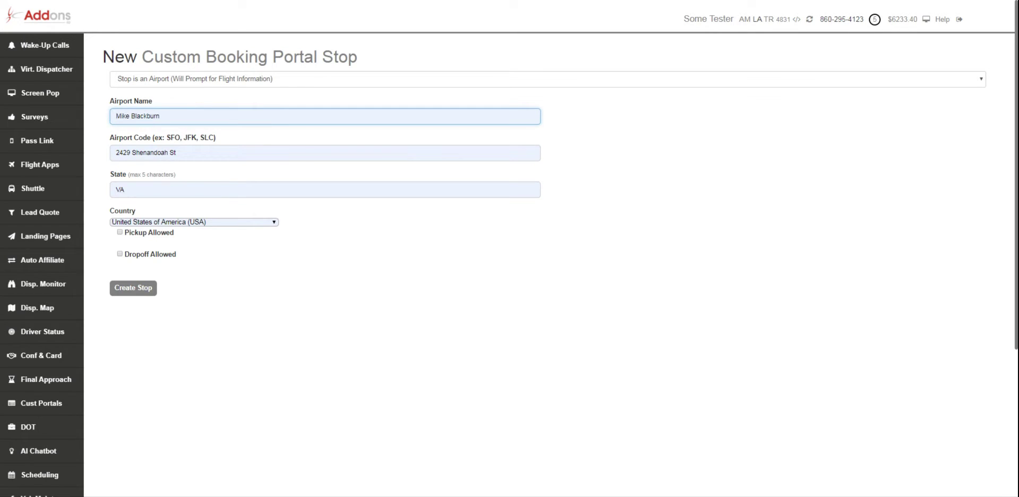
{"action": "type", "text": "TPA"}
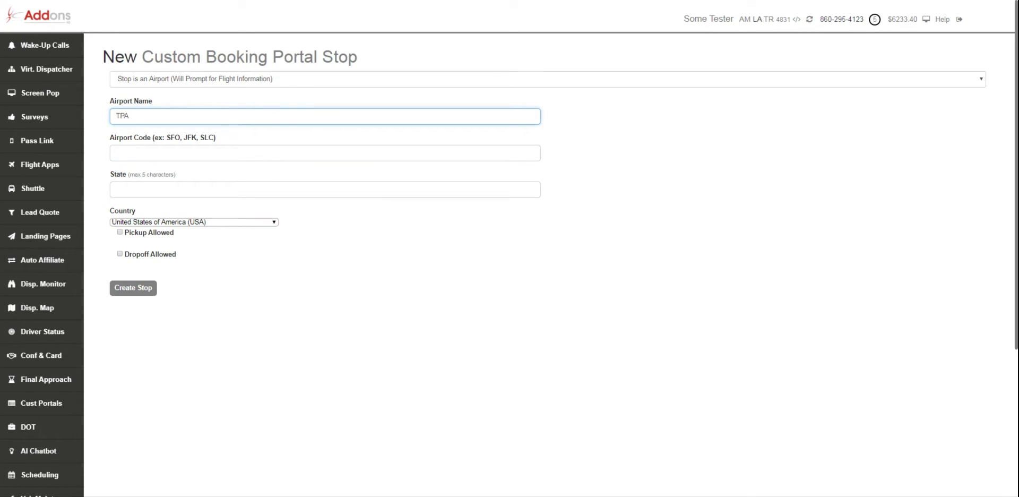
{"action": "left_click_drag", "start_coordinate": [128, 116], "coordinate": [128, 141]}
{"action": "left_click", "coordinate": [126, 139]}
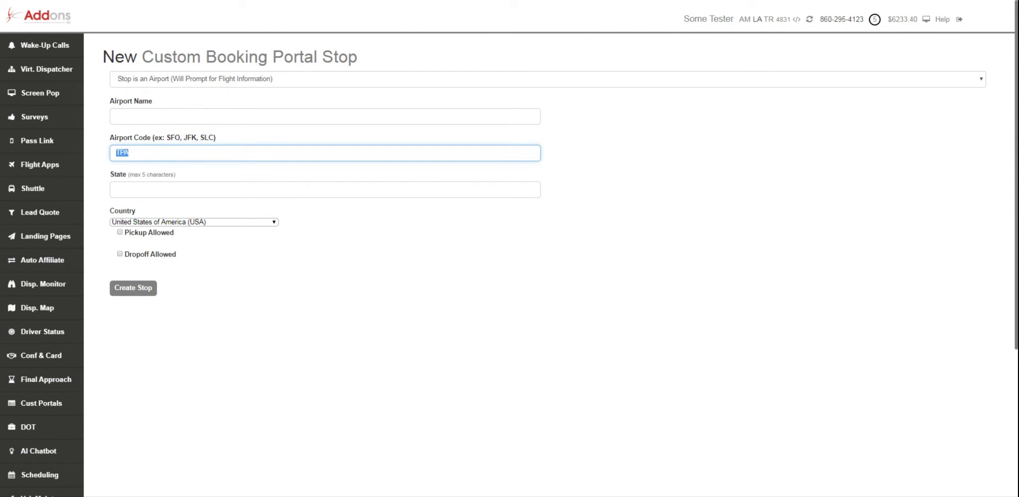
{"action": "left_click", "coordinate": [140, 117]}
{"action": "type", "text": "Tampa "}
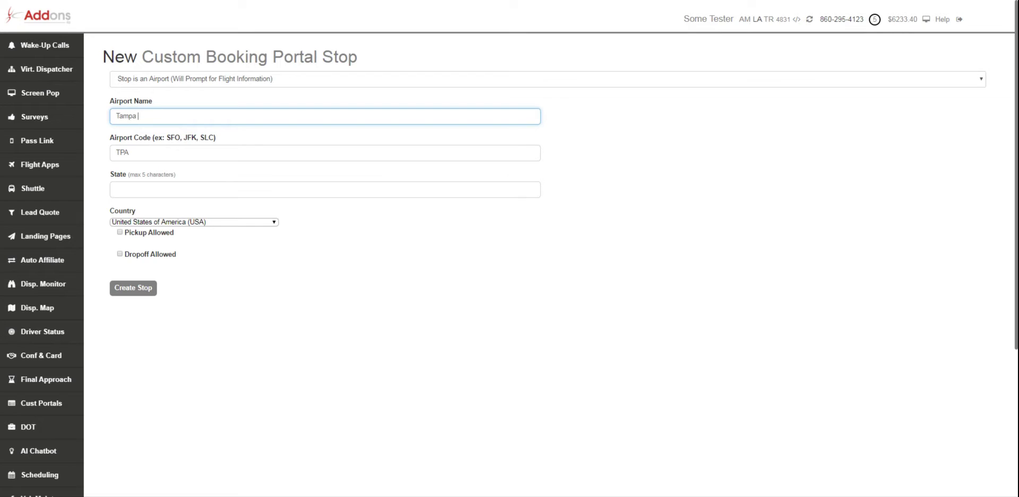
{"action": "type", "text": "Airport"}
Step: Set the airport stop's state to FL, allow pickup and dropoff, and create the stop
{"action": "left_click", "coordinate": [147, 190]}
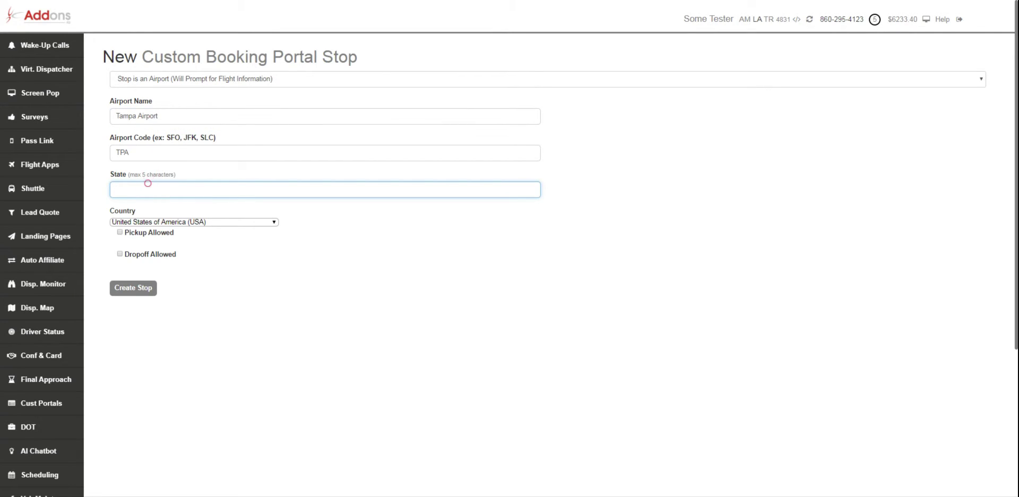
{"action": "type", "text": "FL"}
{"action": "left_click", "coordinate": [407, 242]}
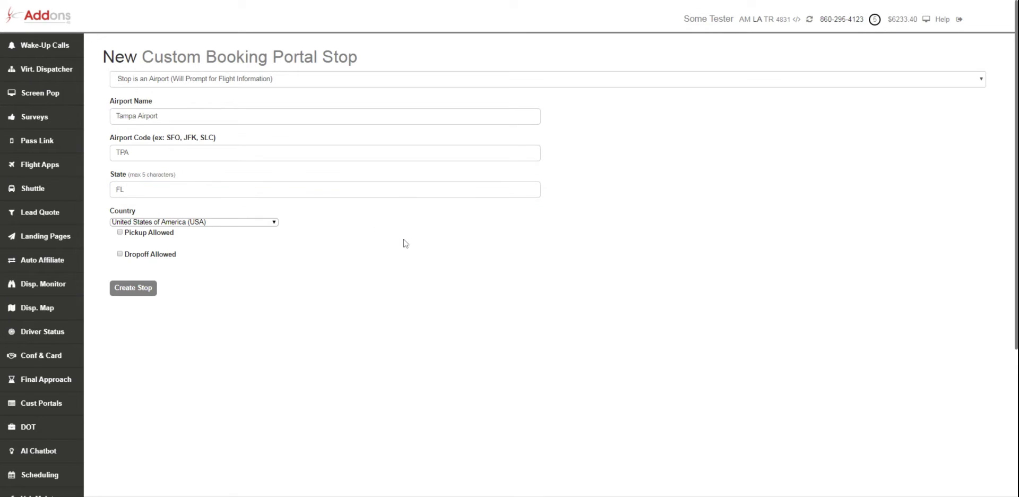
{"action": "left_click", "coordinate": [135, 232]}
{"action": "left_click", "coordinate": [145, 254]}
{"action": "left_click", "coordinate": [136, 289]}
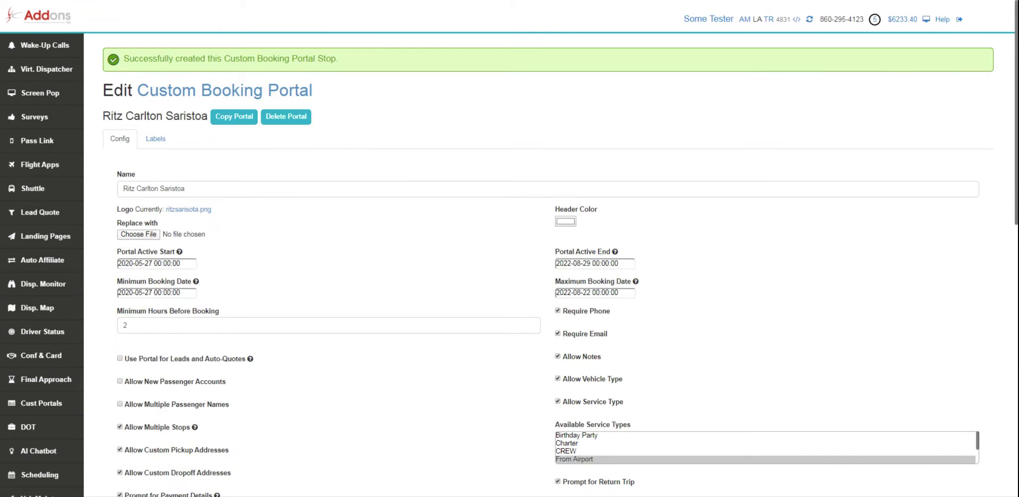
Step: Start another new stop for the portal as a normal stop and name it Ritz Carlton Sarisota
{"action": "scroll", "coordinate": [625, 365], "scroll_direction": "down", "scroll_amount": 10}
{"action": "scroll", "coordinate": [626, 367], "scroll_direction": "down", "scroll_amount": 4}
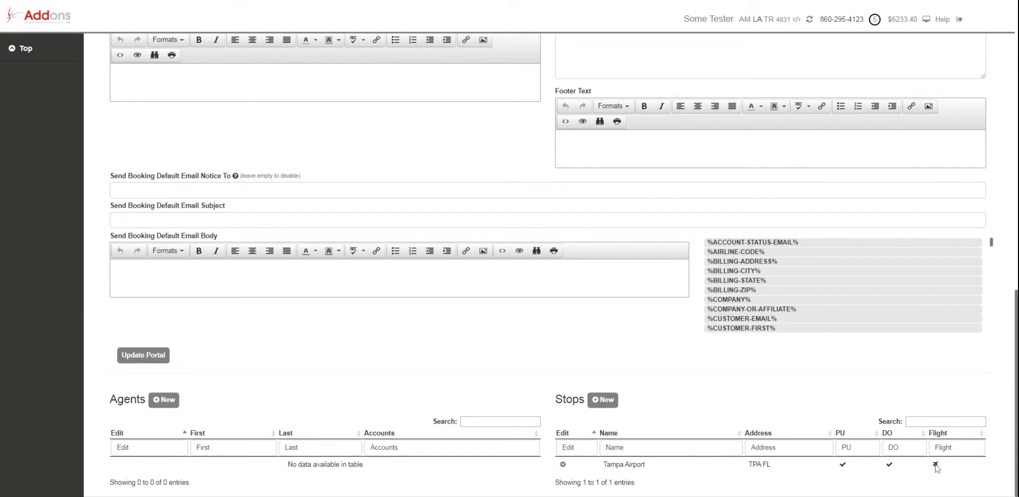
{"action": "left_click", "coordinate": [613, 404]}
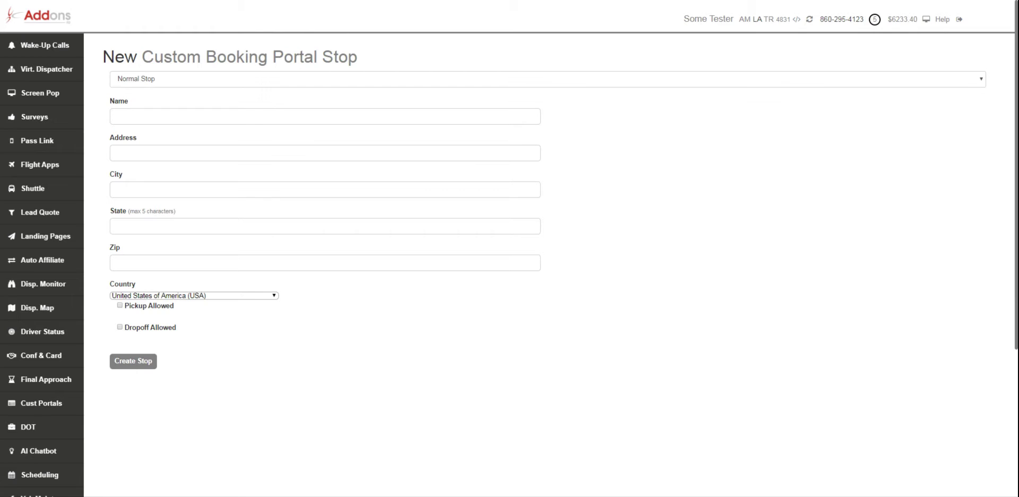
{"action": "left_click", "coordinate": [168, 113]}
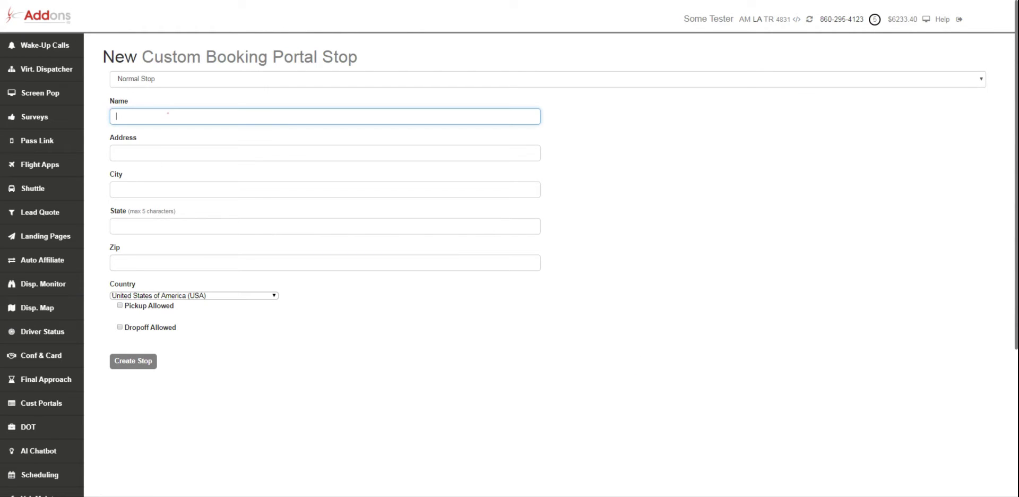
{"action": "type", "text": "Ritz"}
{"action": "type", "text": " Cal"}
{"action": "type", "text": "rl"}
{"action": "type", "text": "ton "}
{"action": "type", "text": "Sarisota"}
{"action": "key", "text": "Tab"}
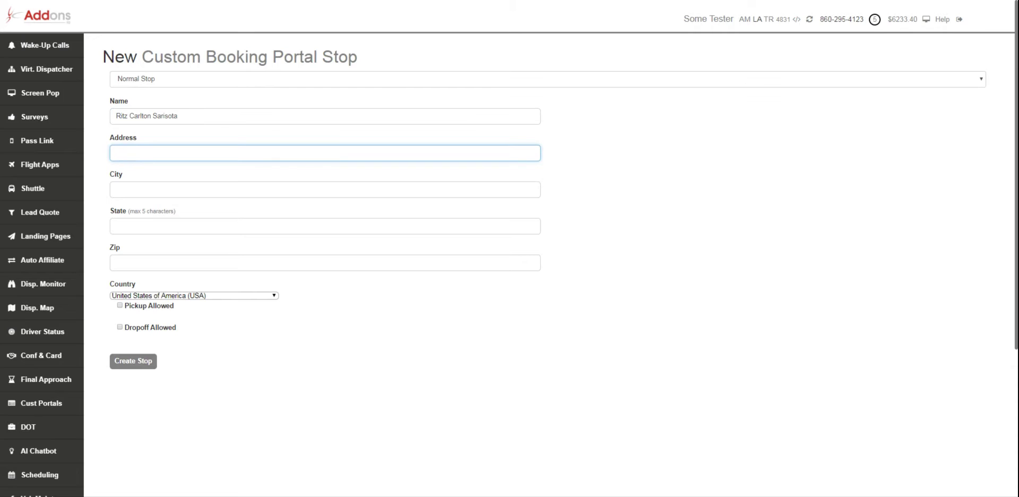
Step: Enter the hotel's full address, move the zip code into its own field and set the state to FL
{"action": "type", "text": "1111 Ritz Carlton Dr, Sarasota, FL 34236"}
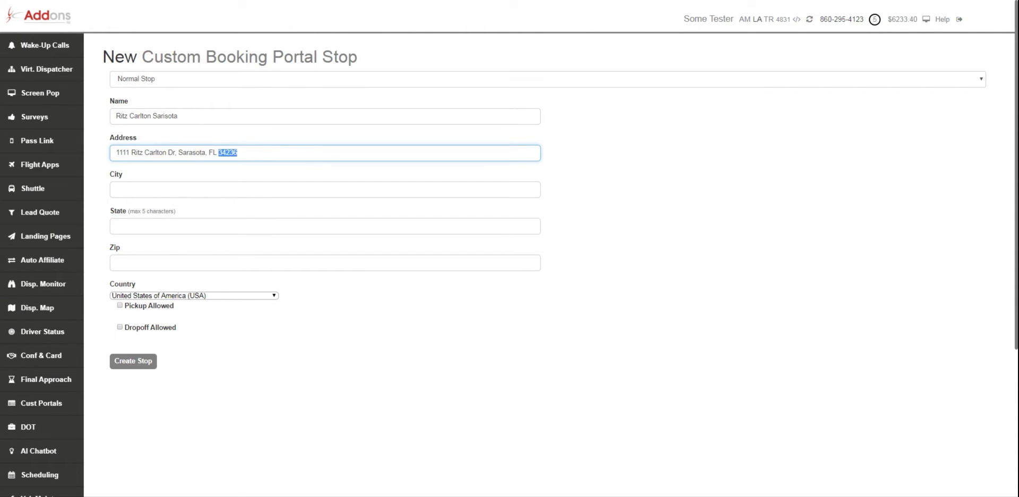
{"action": "triple_click", "coordinate": [226, 153]}
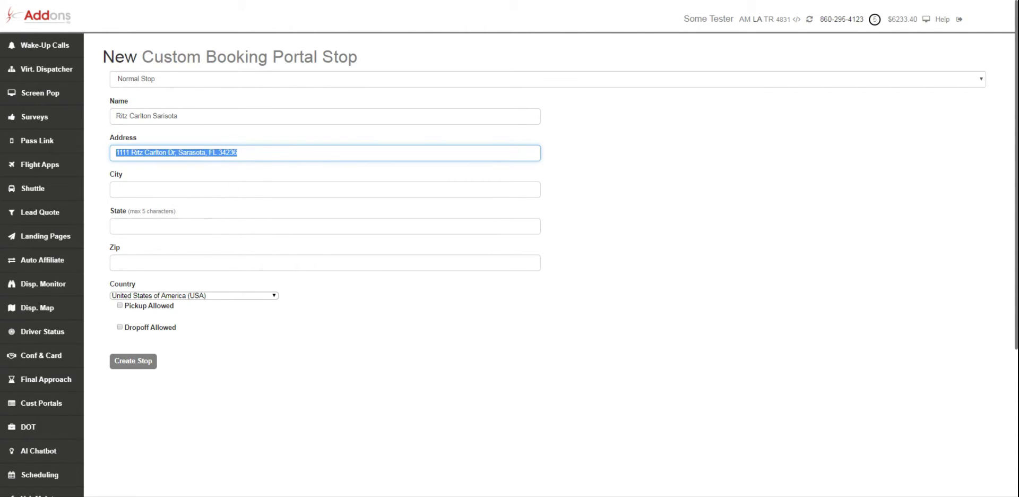
{"action": "double_click", "coordinate": [227, 152]}
{"action": "left_click_drag", "start_coordinate": [228, 178], "coordinate": [194, 263]}
{"action": "left_click", "coordinate": [187, 223]}
{"action": "type", "text": "FL"}
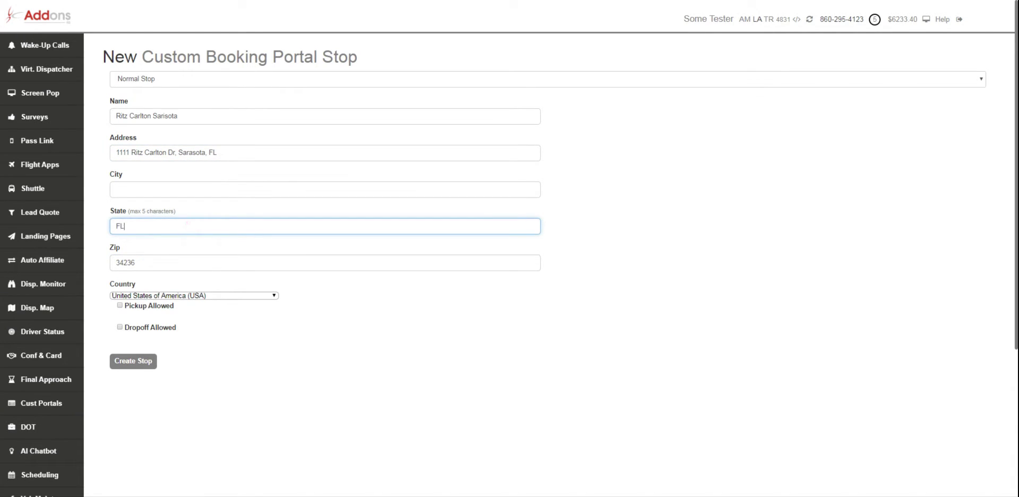
Step: Move Sarasota from the address into the city field and trim the address to the street line only
{"action": "left_click", "coordinate": [308, 189]}
{"action": "left_click", "coordinate": [197, 152]}
{"action": "double_click", "coordinate": [197, 152]}
{"action": "left_click_drag", "start_coordinate": [198, 152], "coordinate": [172, 189]}
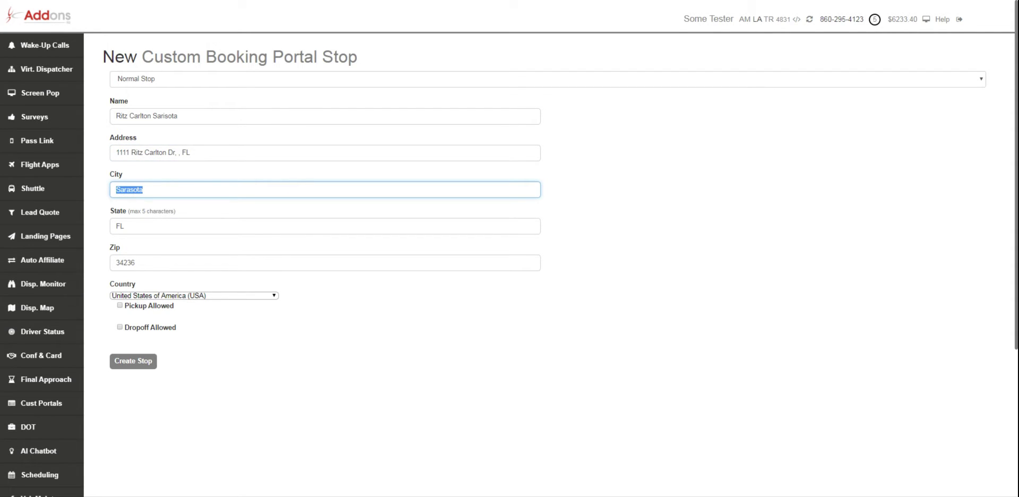
{"action": "left_click_drag", "start_coordinate": [175, 154], "coordinate": [192, 153]}
{"action": "key", "text": "BackSpace"}
Step: Allow pickup and dropoff at the hotel stop and create it
{"action": "left_click", "coordinate": [149, 306]}
{"action": "left_click", "coordinate": [155, 328]}
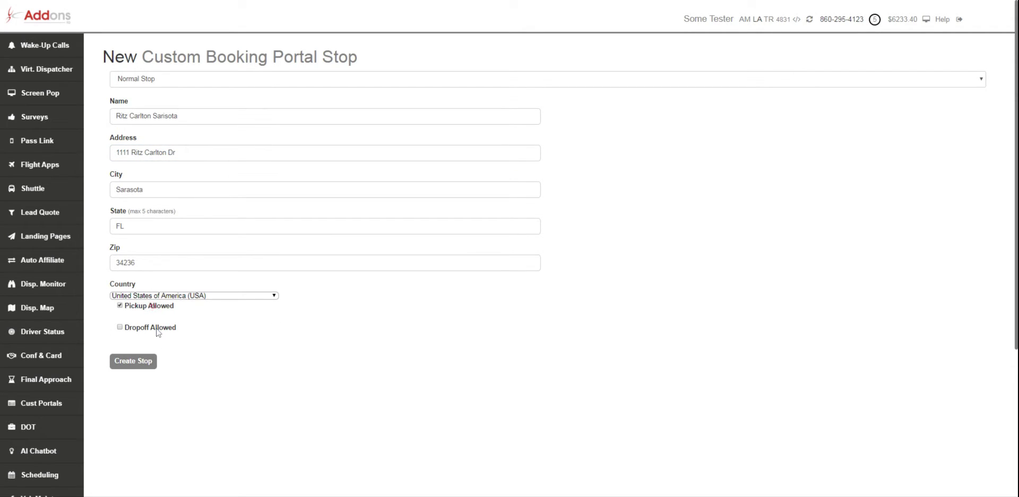
{"action": "left_click", "coordinate": [137, 364]}
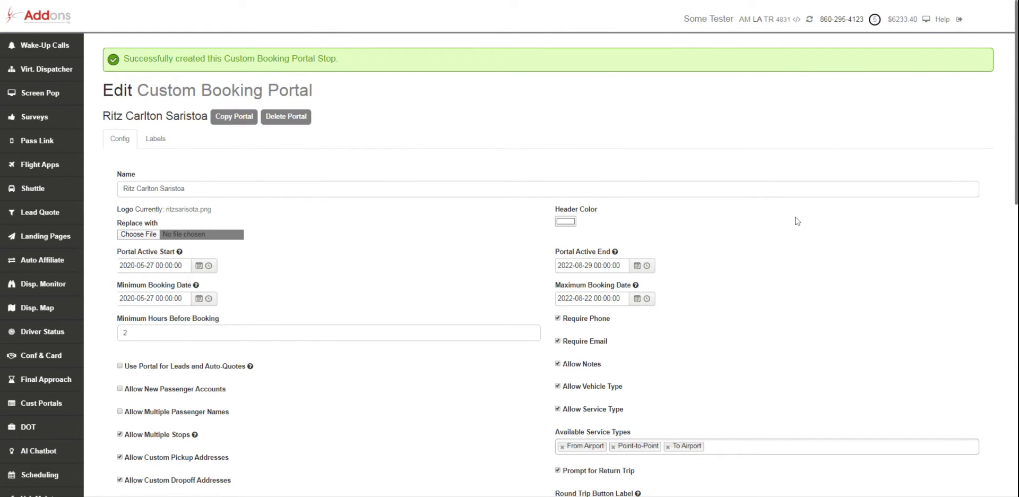
Step: Start a new agent for the portal and name it Ritz Carlton (first) Guest (last)
{"action": "scroll", "coordinate": [797, 219], "scroll_direction": "down", "scroll_amount": 5}
{"action": "scroll", "coordinate": [412, 113], "scroll_direction": "down", "scroll_amount": 2}
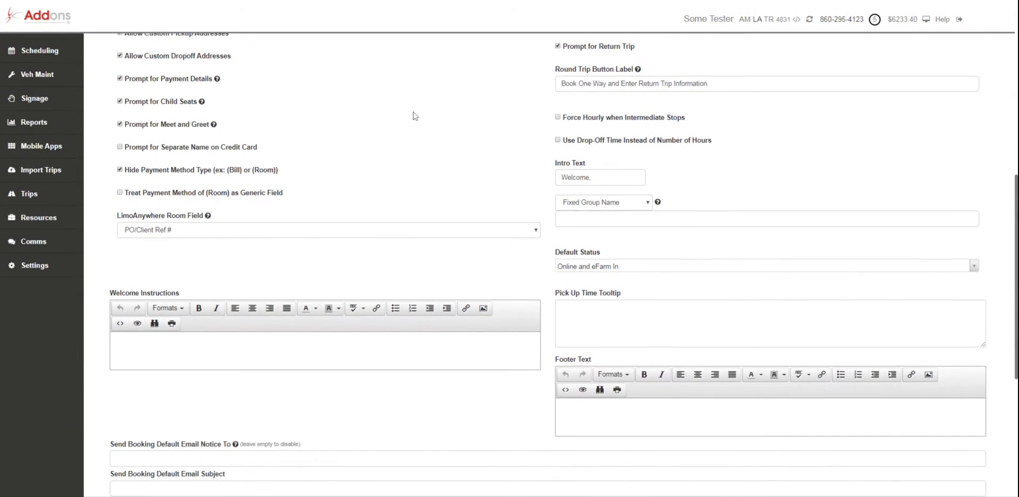
{"action": "scroll", "coordinate": [200, 148], "scroll_direction": "down", "scroll_amount": 2}
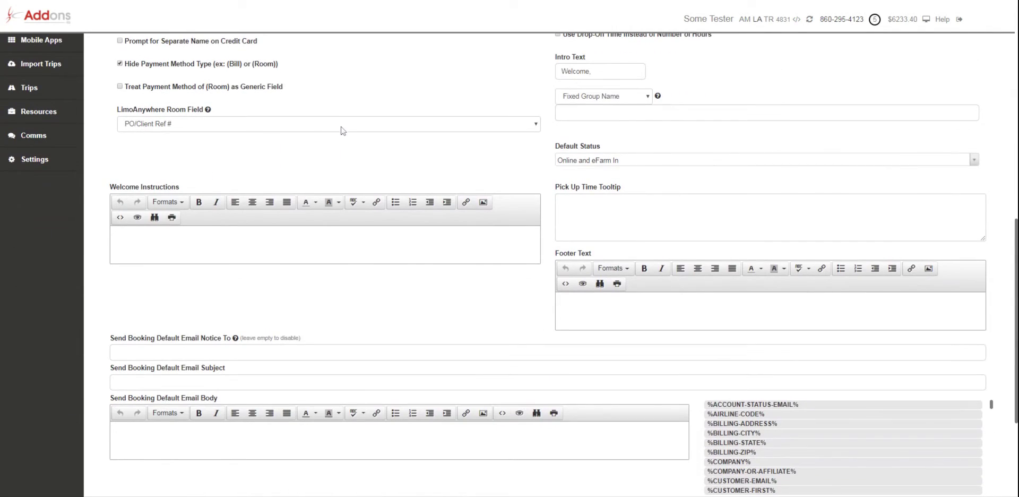
{"action": "scroll", "coordinate": [341, 128], "scroll_direction": "down", "scroll_amount": 3}
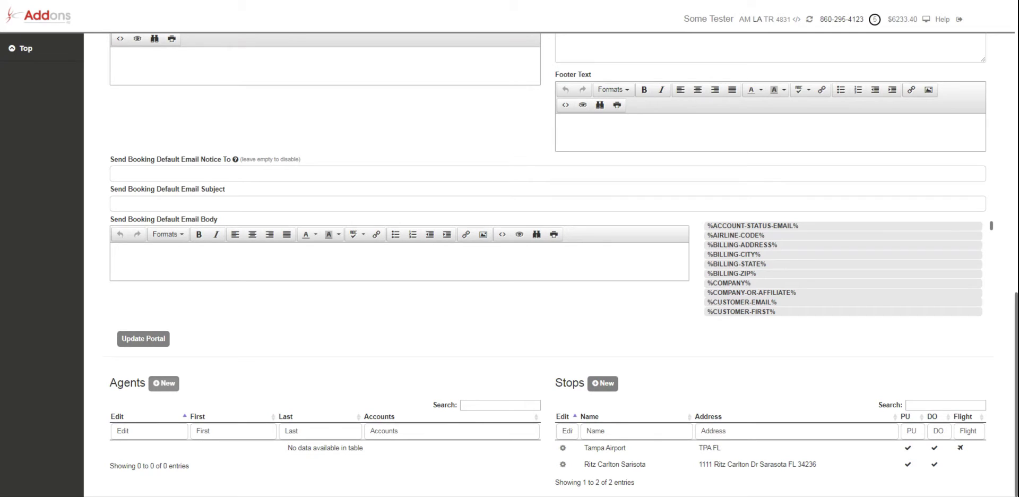
{"action": "left_click", "coordinate": [169, 389]}
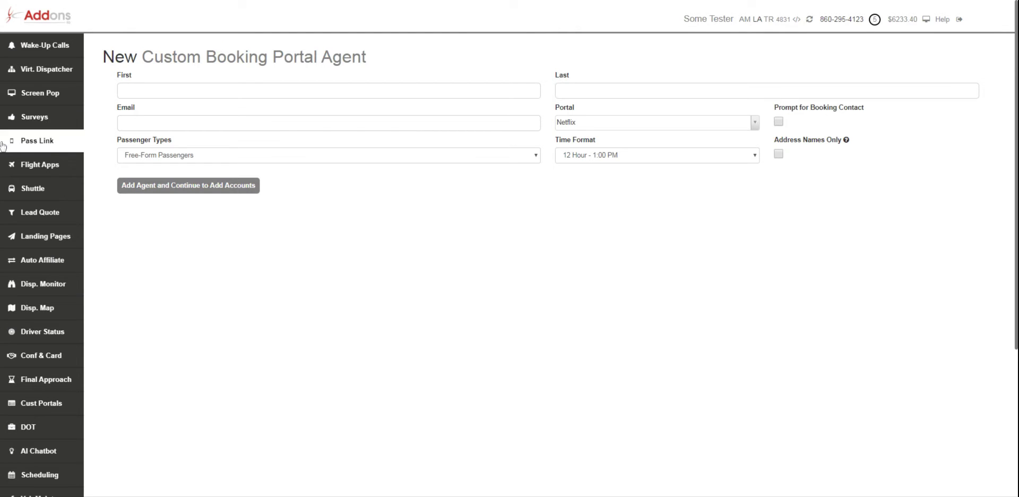
{"action": "mouse_move", "coordinate": [40, 173]}
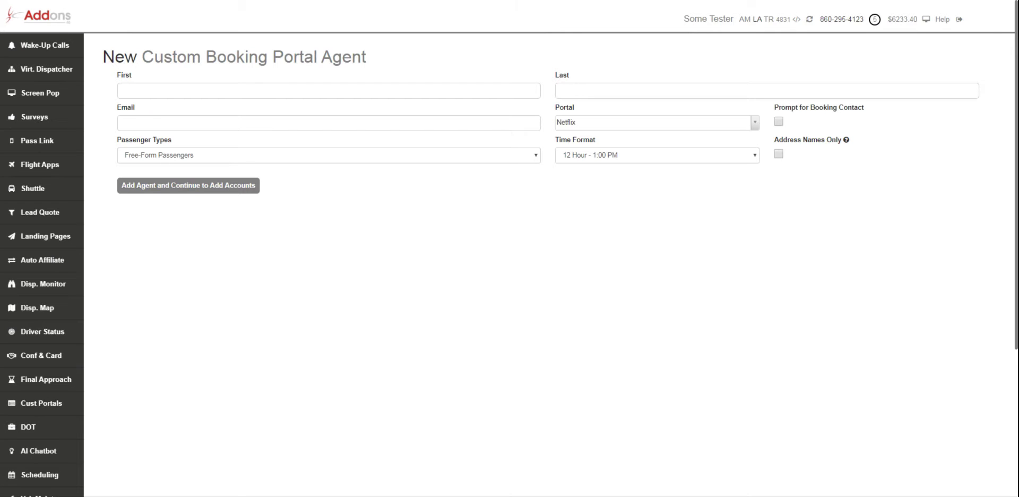
{"action": "left_click", "coordinate": [328, 90]}
{"action": "type", "text": "A"}
{"action": "key", "text": "BackSpace"}
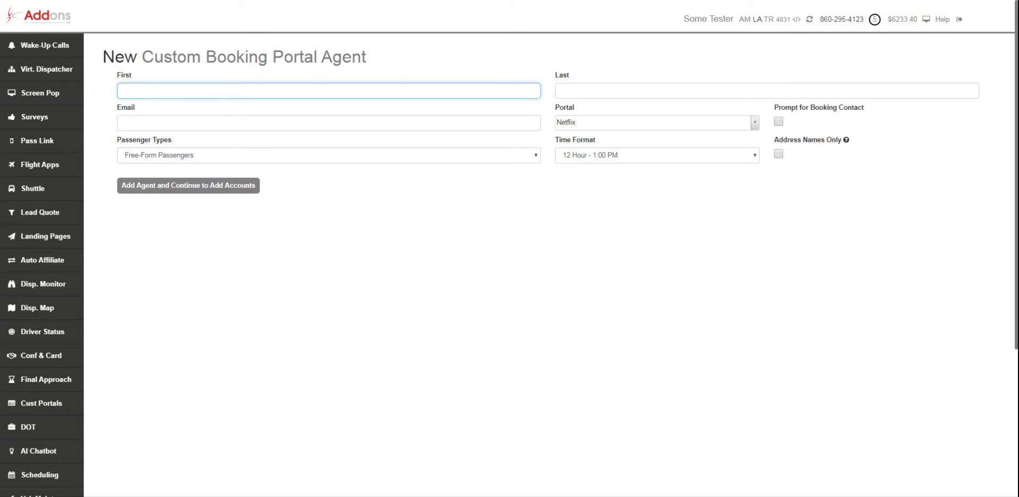
{"action": "type", "text": "Ritz Carlton"}
{"action": "key", "text": "Tab"}
{"action": "type", "text": "Guest"}
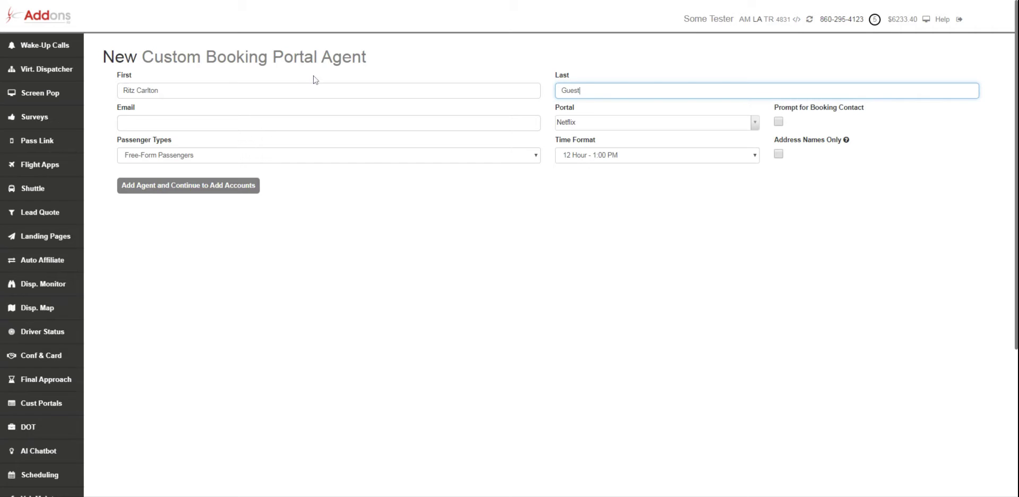
{"action": "left_click", "coordinate": [524, 44]}
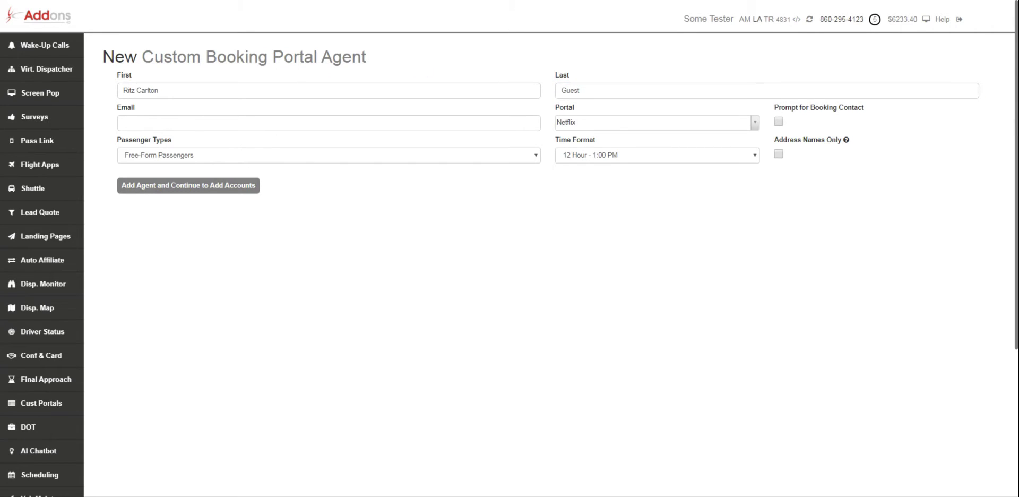
Step: Enter the agent's email and assign the agent to the Ritz Carlton Saristoa portal
{"action": "left_click", "coordinate": [174, 123]}
{"action": "type", "text": "test@te"}
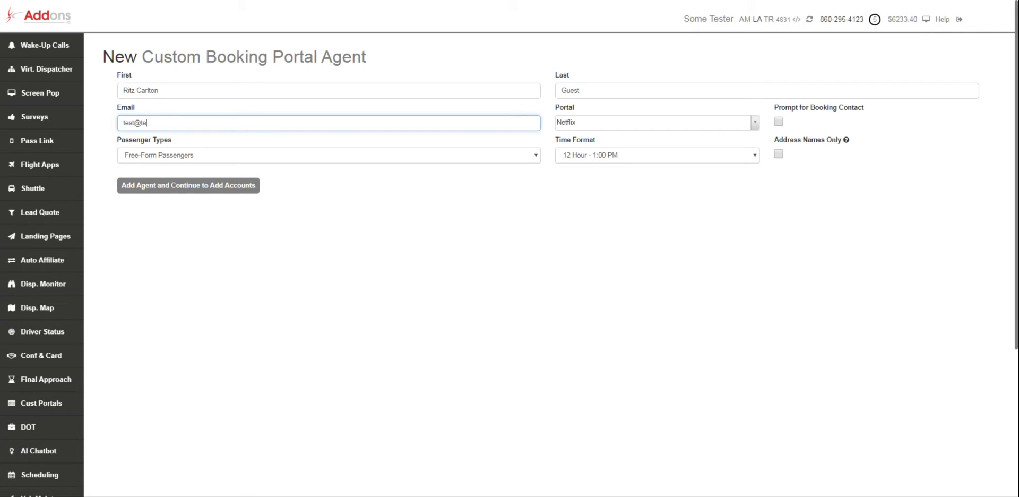
{"action": "type", "text": "st.com"}
{"action": "left_click_drag", "start_coordinate": [779, 108], "coordinate": [874, 115]}
{"action": "left_click", "coordinate": [723, 128]}
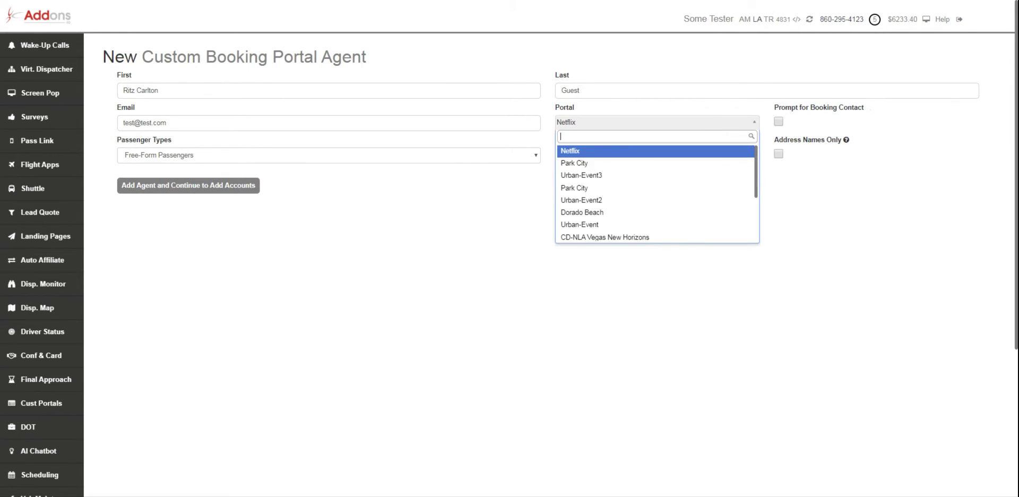
{"action": "scroll", "coordinate": [627, 216], "scroll_direction": "down", "scroll_amount": 1}
{"action": "scroll", "coordinate": [628, 216], "scroll_direction": "down", "scroll_amount": 3}
{"action": "left_click", "coordinate": [624, 237]}
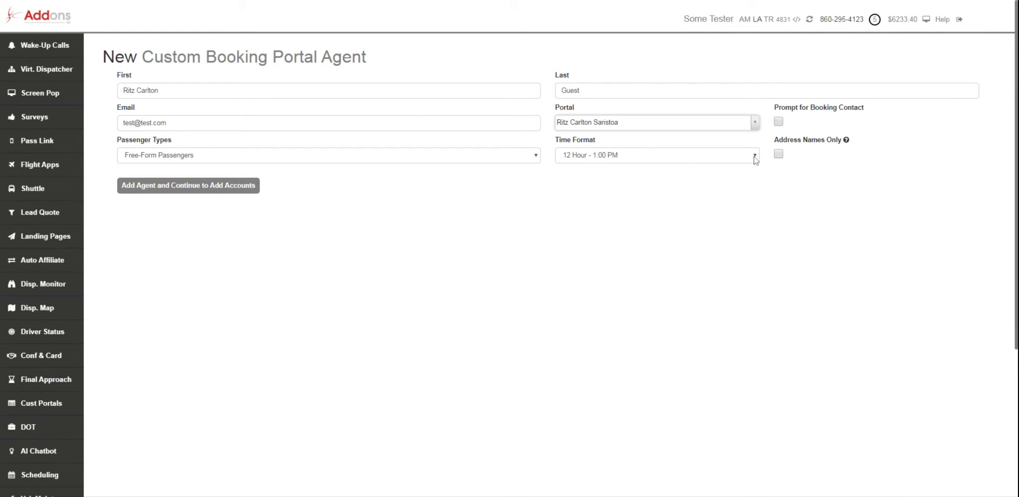
Step: Enable Address Names Only, keep the passenger type on Free-Form Passengers, and add the agent
{"action": "left_click", "coordinate": [779, 154]}
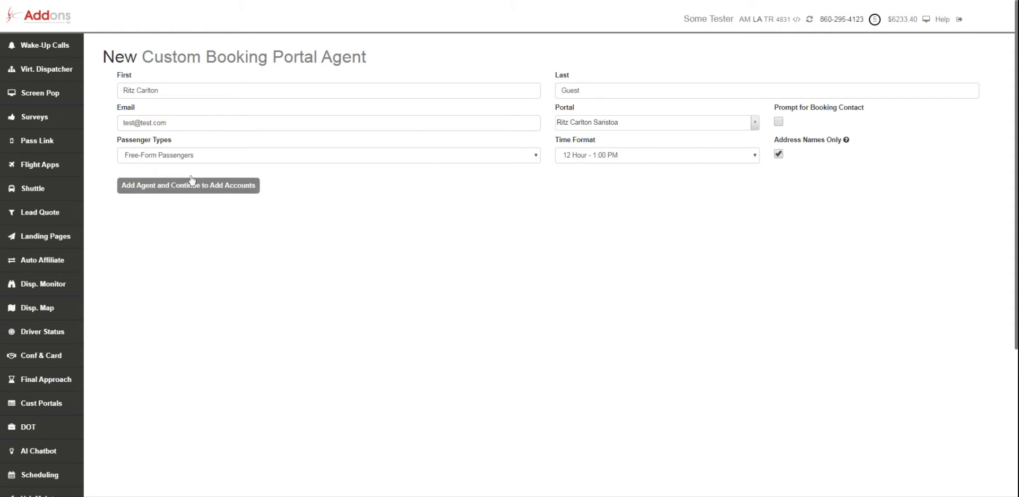
{"action": "left_click", "coordinate": [170, 162]}
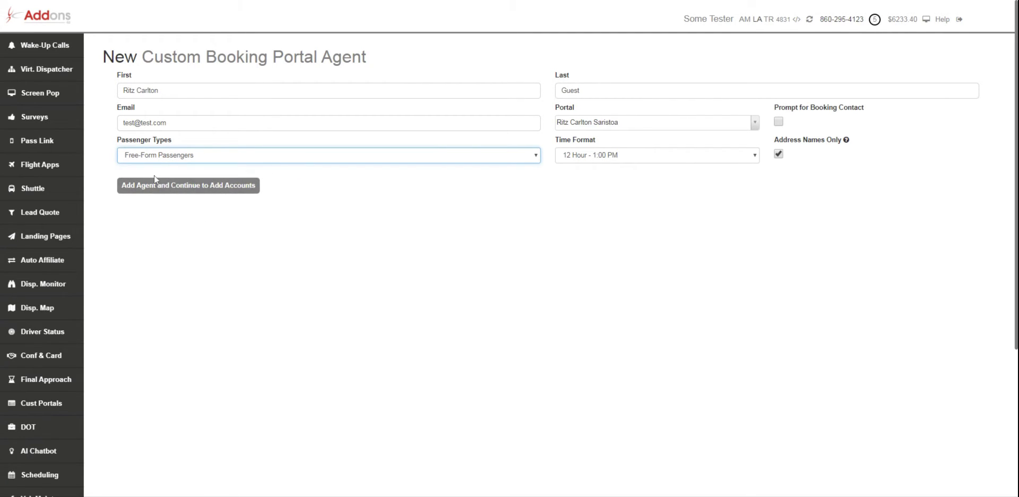
{"action": "left_click", "coordinate": [164, 155]}
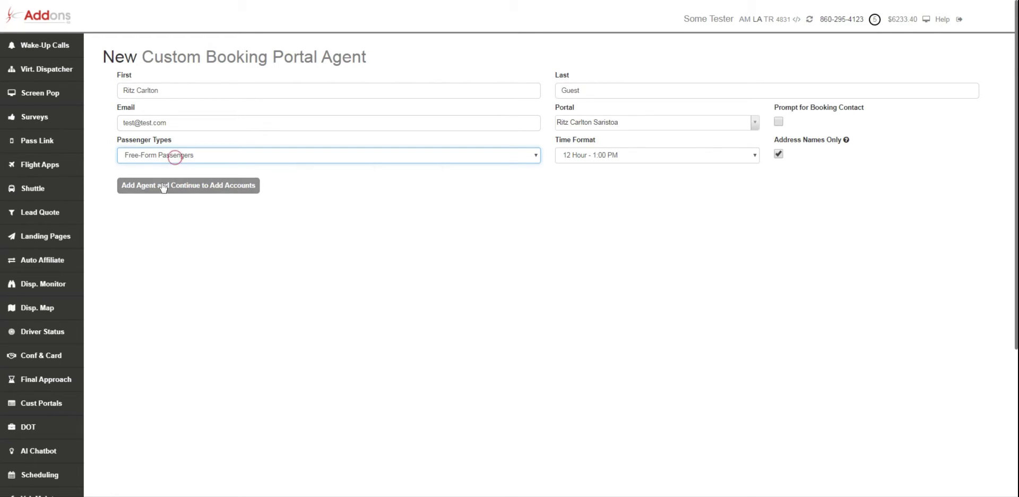
{"action": "left_click", "coordinate": [163, 189]}
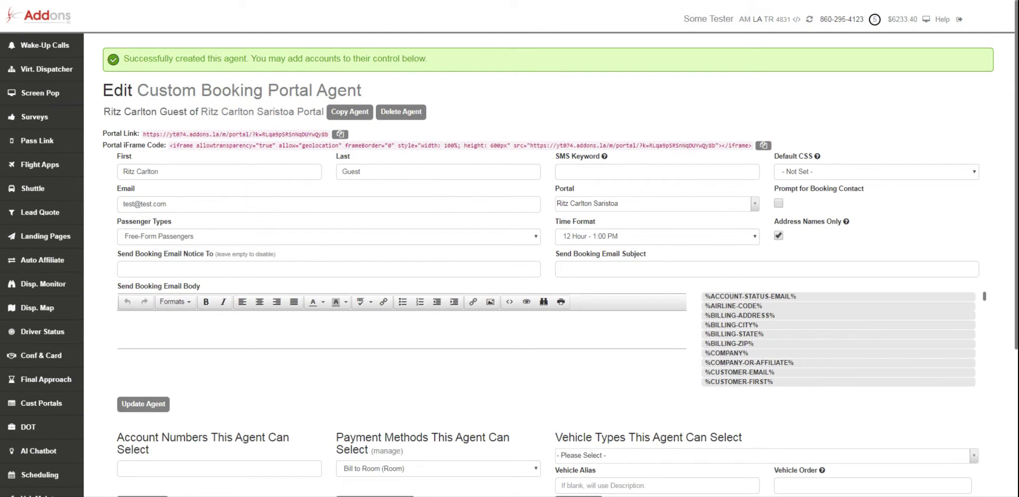
Step: Set the agent's SMS keyword to ritz
{"action": "left_click_drag", "start_coordinate": [558, 160], "coordinate": [601, 160]}
{"action": "left_click", "coordinate": [592, 168]}
{"action": "type", "text": "ritz"}
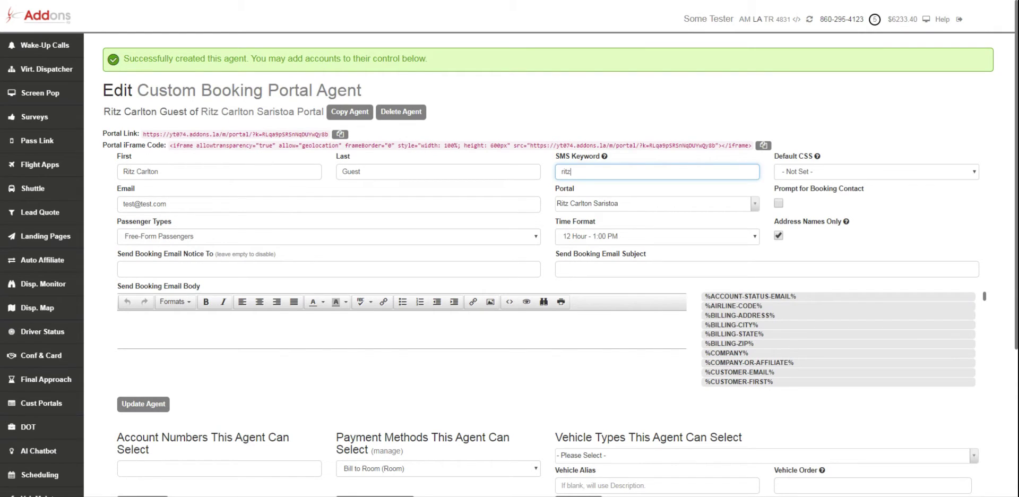
{"action": "mouse_move", "coordinate": [604, 156]}
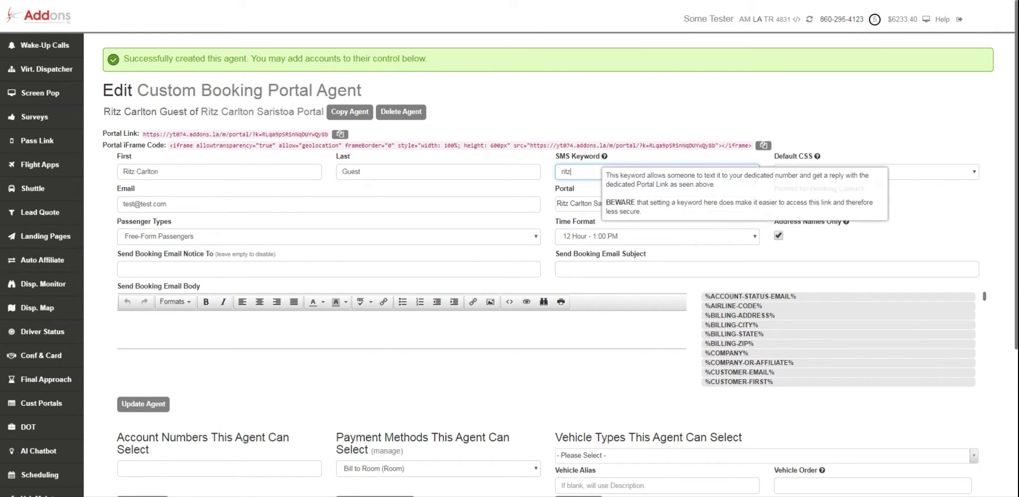
{"action": "left_click_drag", "start_coordinate": [820, 20], "coordinate": [861, 20]}
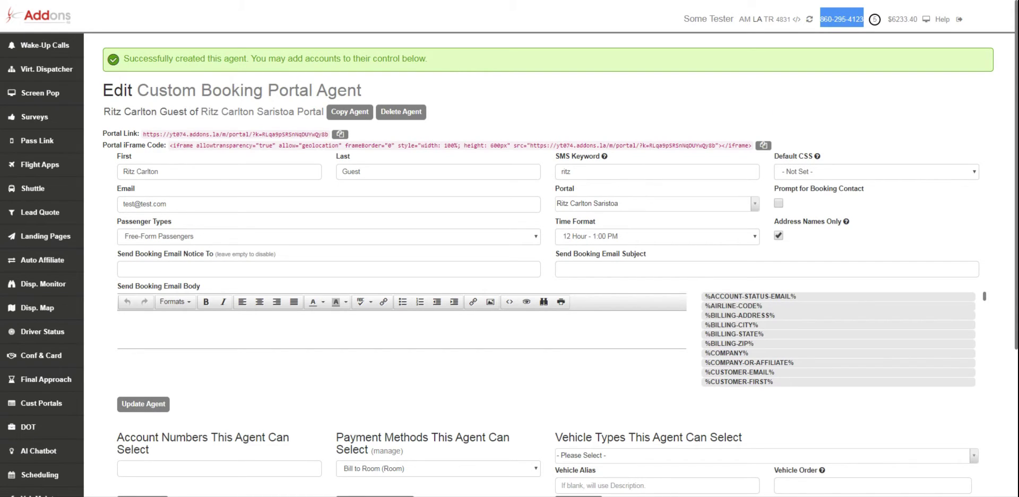
{"action": "double_click", "coordinate": [555, 172]}
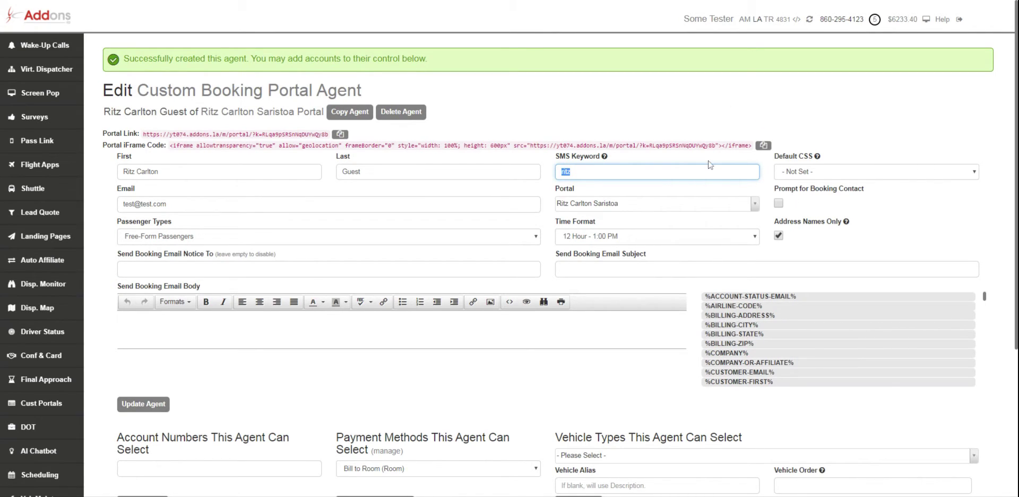
{"action": "left_click", "coordinate": [722, 113]}
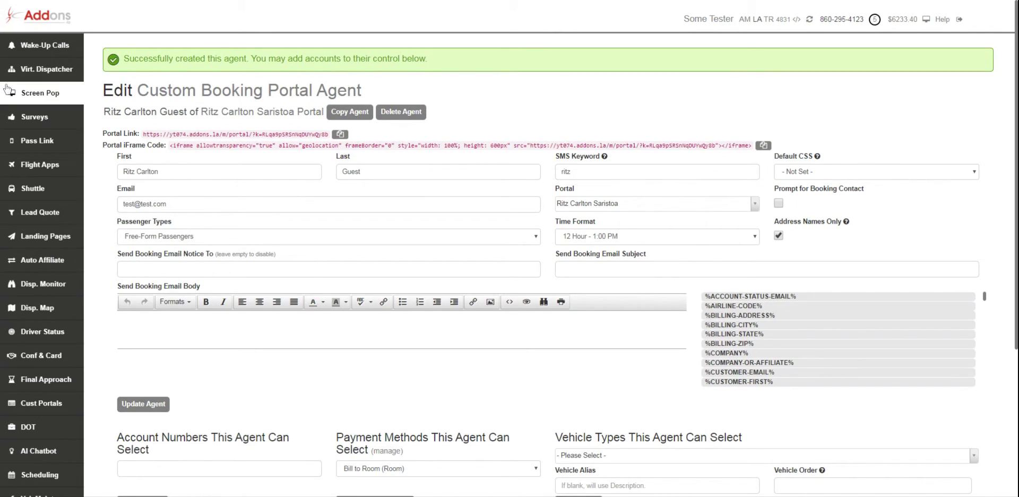
Step: Keep the 12-hour time format, save the agent's settings and return to the agent's edit page
{"action": "scroll", "coordinate": [202, 237], "scroll_direction": "down", "scroll_amount": 2}
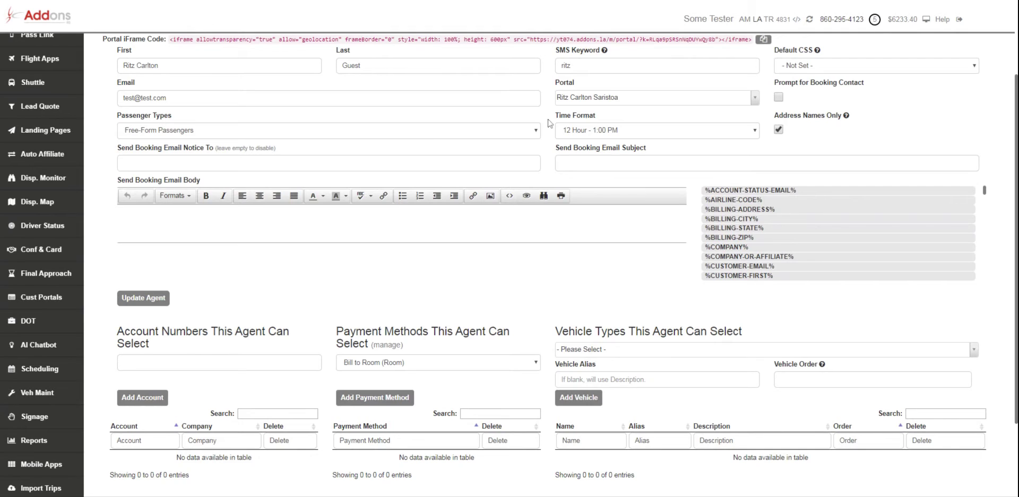
{"action": "left_click", "coordinate": [654, 131]}
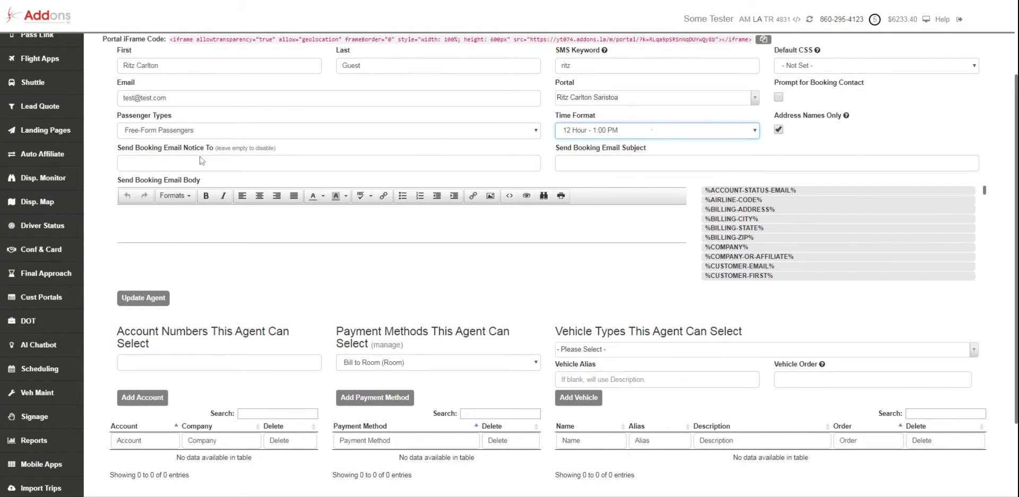
{"action": "left_click_drag", "start_coordinate": [121, 154], "coordinate": [196, 149]}
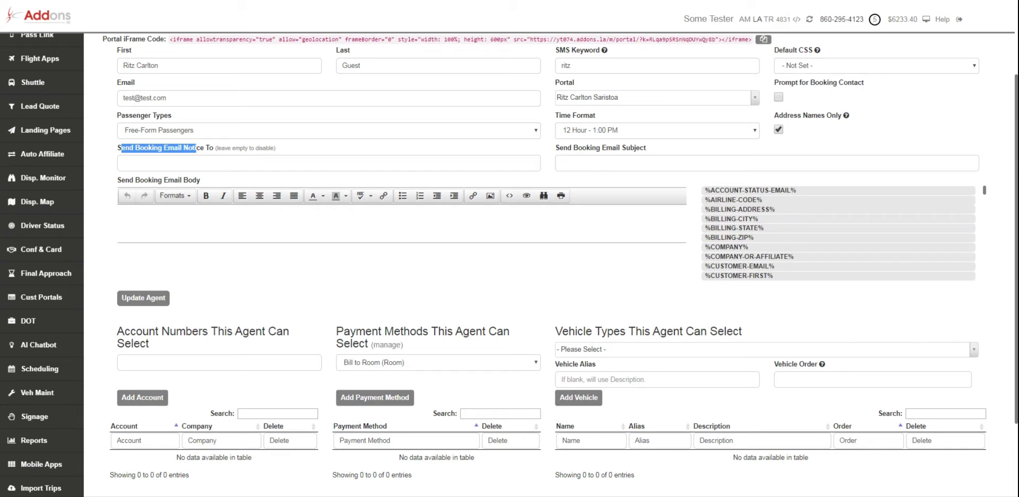
{"action": "scroll", "coordinate": [199, 208], "scroll_direction": "down", "scroll_amount": 2}
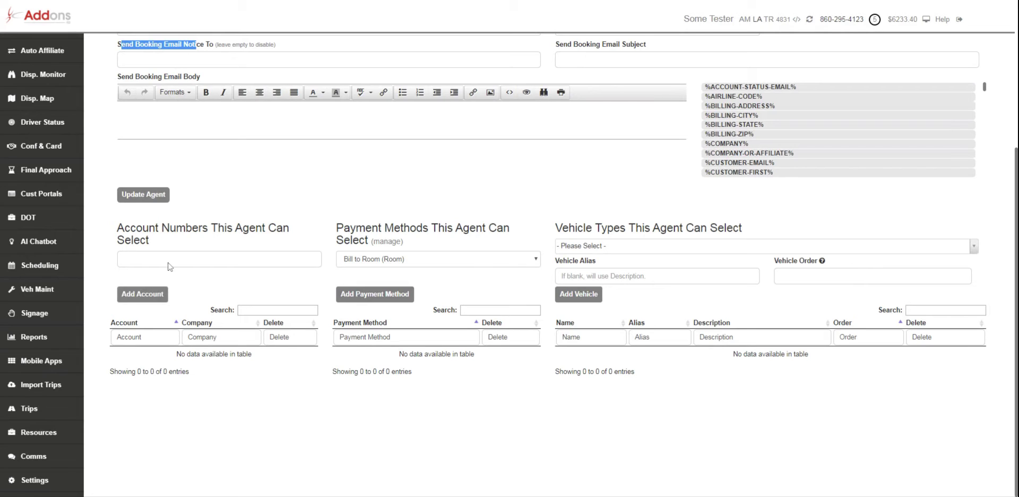
{"action": "left_click", "coordinate": [154, 194]}
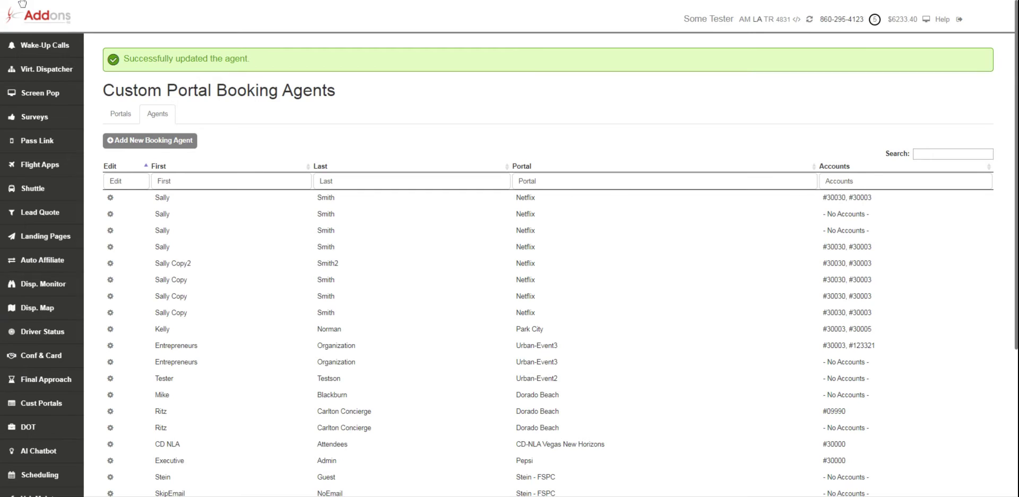
{"action": "key", "text": "alt+Left"}
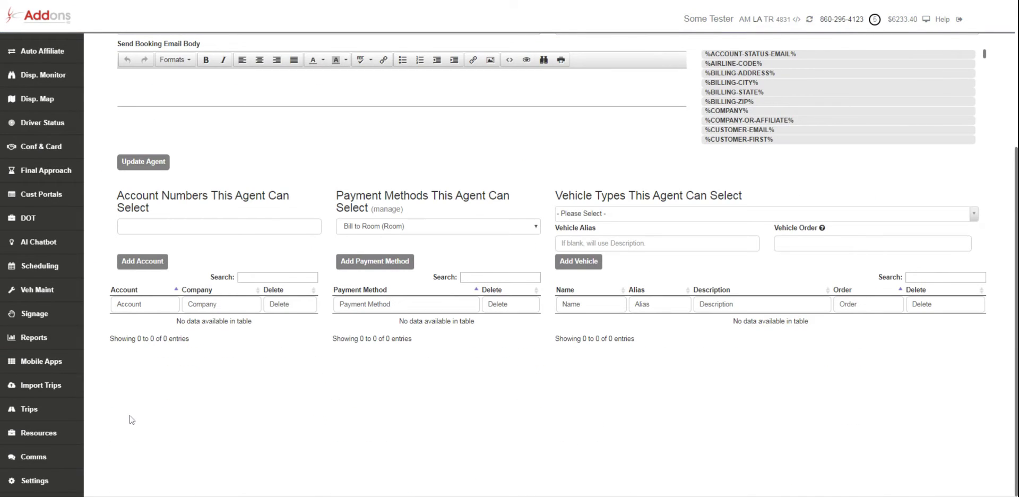
Step: Try to add an account number the agent can select, and clear the entry
{"action": "left_click", "coordinate": [136, 266]}
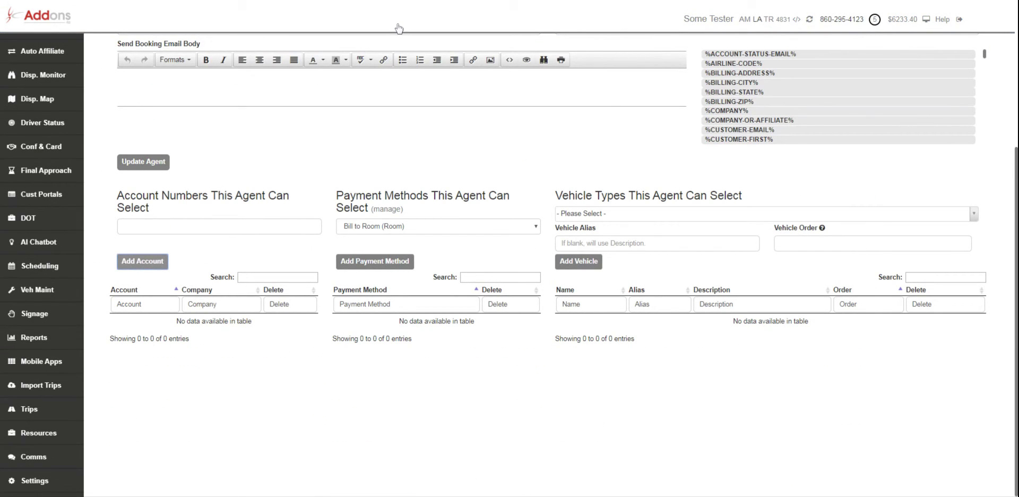
{"action": "left_click", "coordinate": [154, 222]}
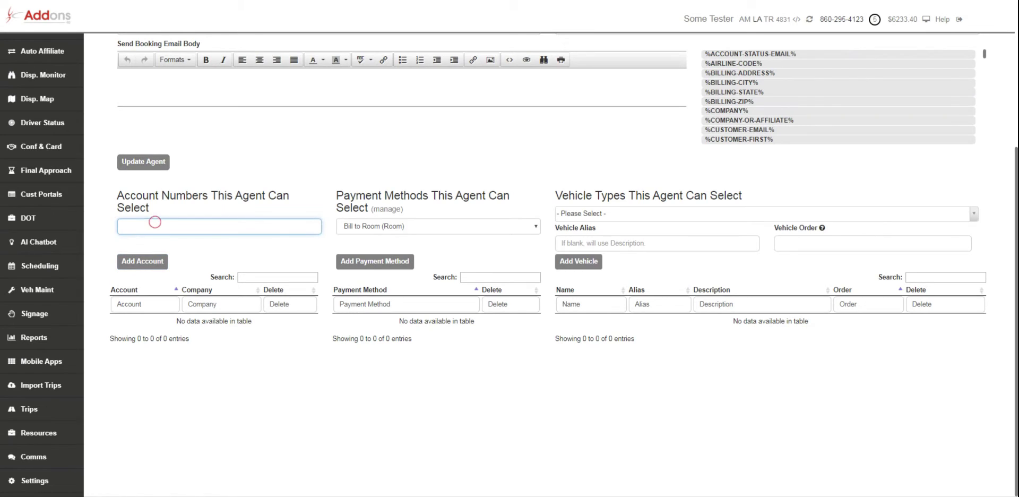
{"action": "type", "text": "ed"}
{"action": "left_click", "coordinate": [143, 260]}
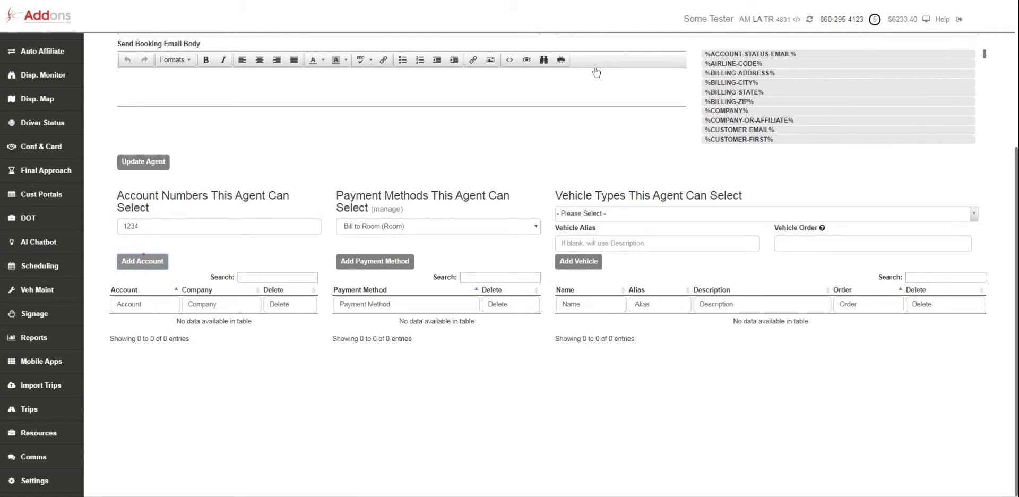
{"action": "key", "text": "shift+Tab"}
{"action": "key", "text": "BackSpace"}
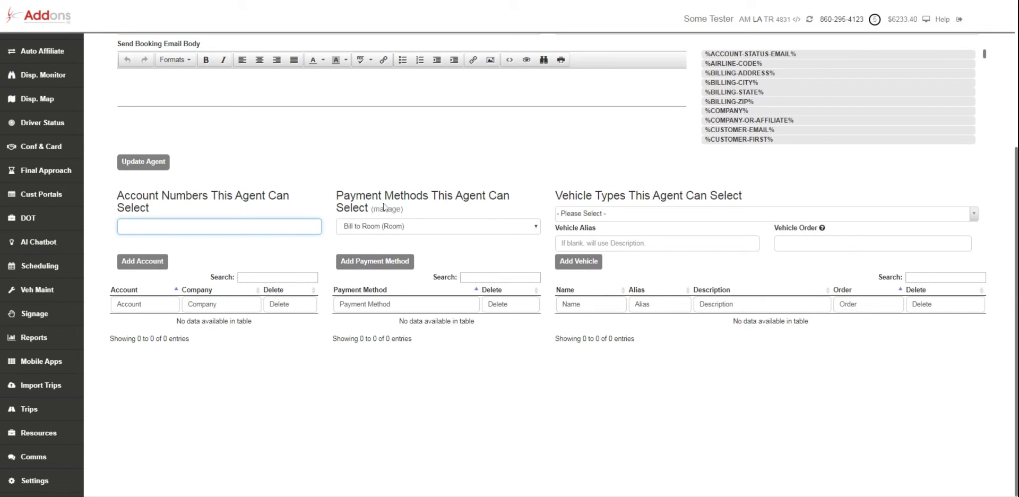
Step: Add Credit Card as a payment method this agent can select
{"action": "left_click_drag", "start_coordinate": [343, 195], "coordinate": [469, 196]}
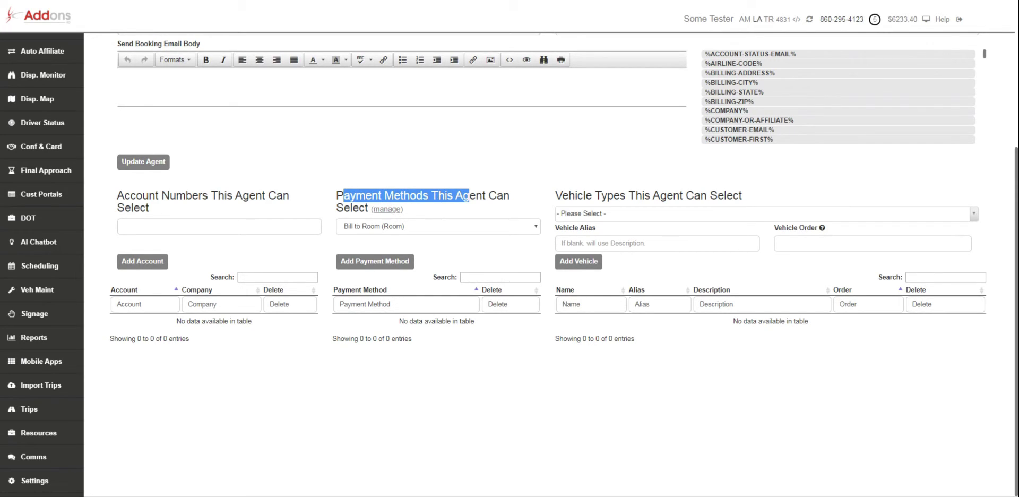
{"action": "left_click", "coordinate": [380, 208]}
{"action": "left_click", "coordinate": [370, 226]}
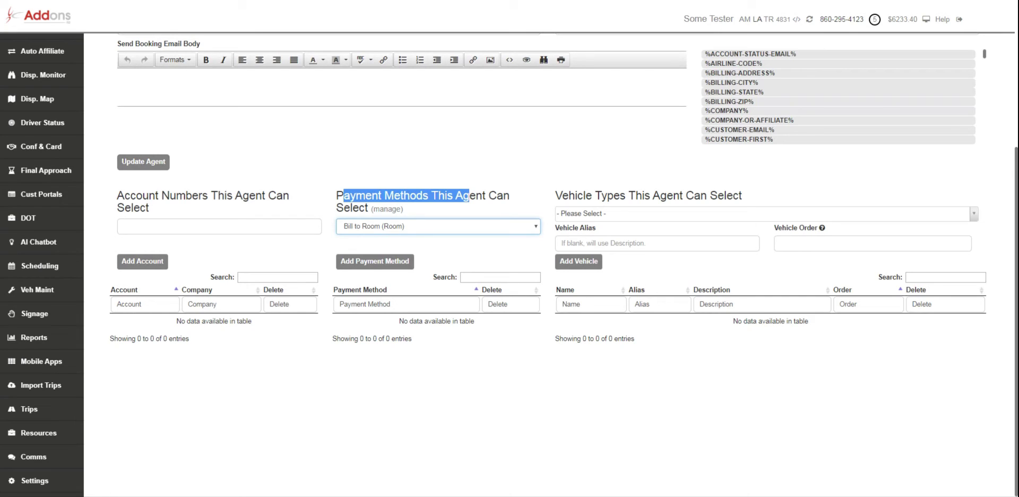
{"action": "key", "text": "Down"}
{"action": "left_click", "coordinate": [386, 264]}
{"action": "left_click", "coordinate": [386, 264]}
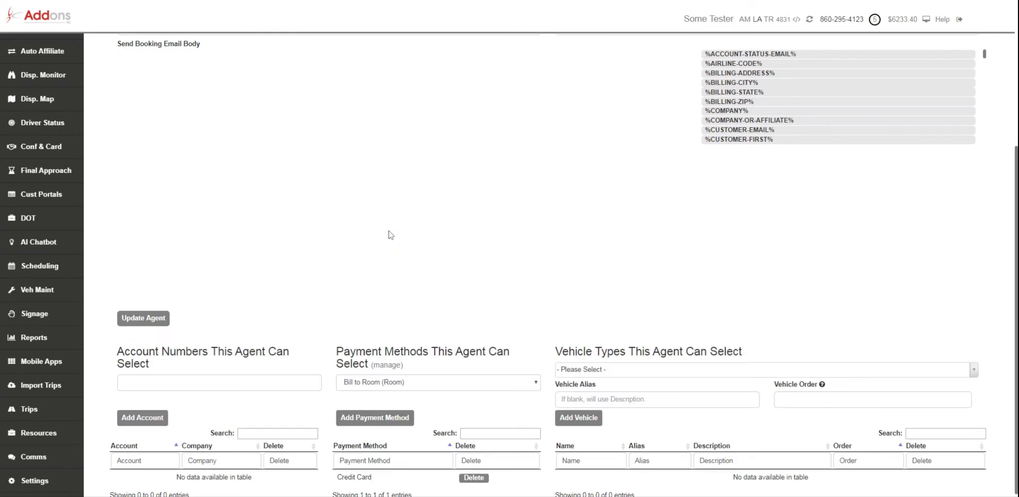
{"action": "left_click", "coordinate": [397, 226]}
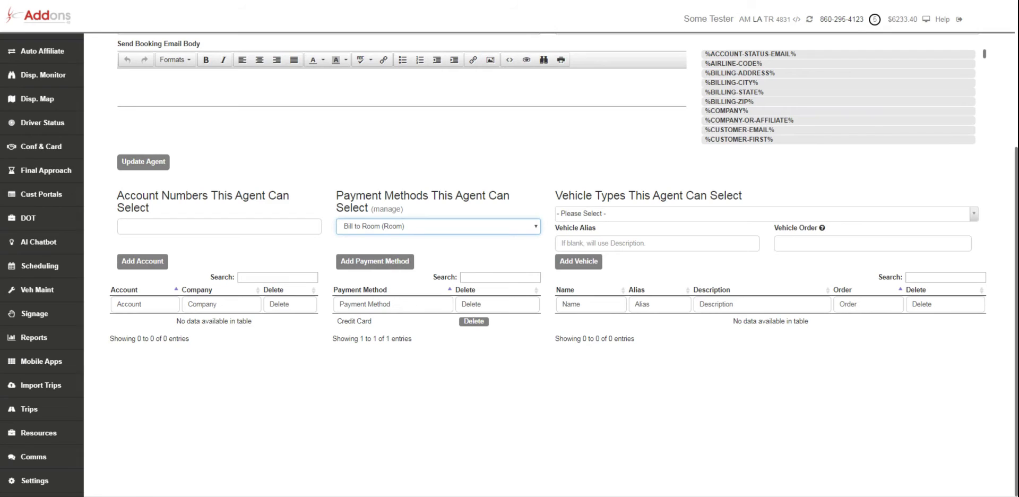
{"action": "left_click", "coordinate": [417, 148]}
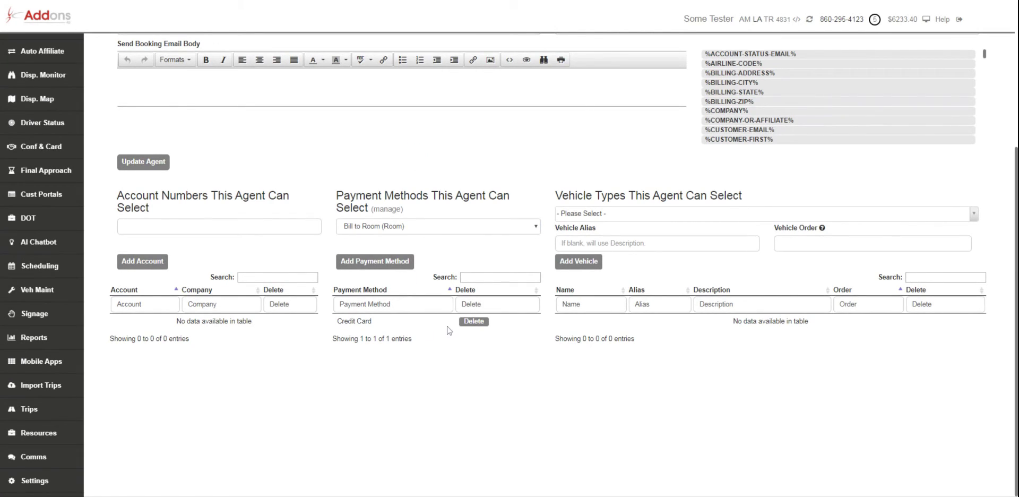
Step: Add PRIVATE CAR as a vehicle type this agent can select, with alias Luxury Sedan and vehicle order 1
{"action": "left_click", "coordinate": [693, 218]}
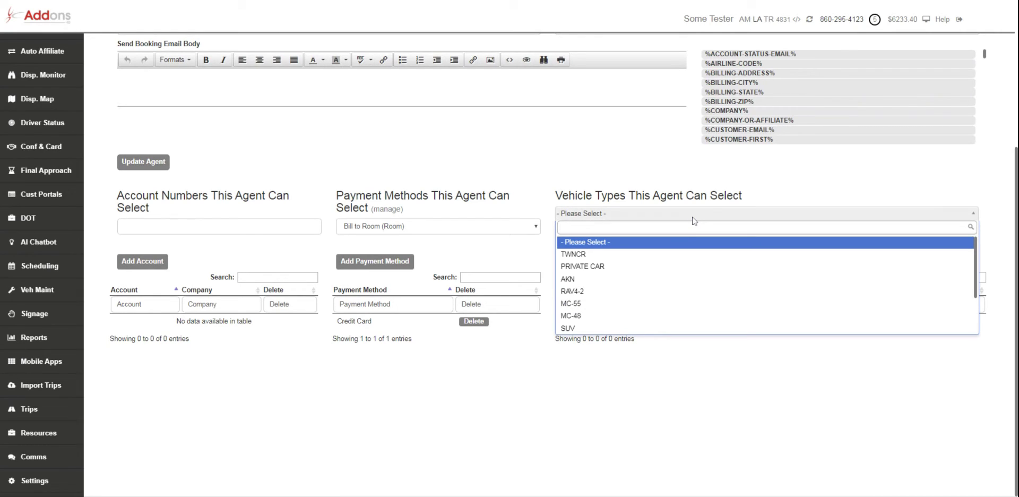
{"action": "left_click", "coordinate": [657, 269]}
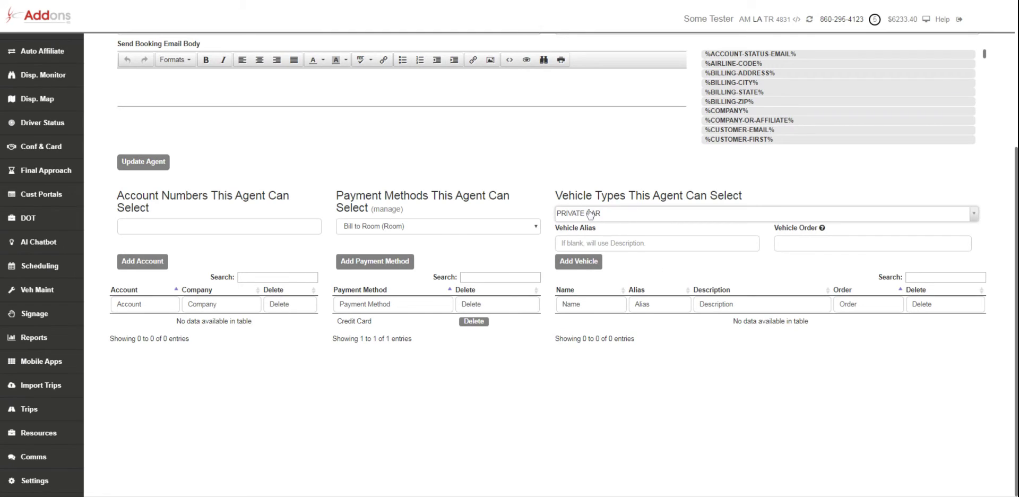
{"action": "key", "text": "Tab"}
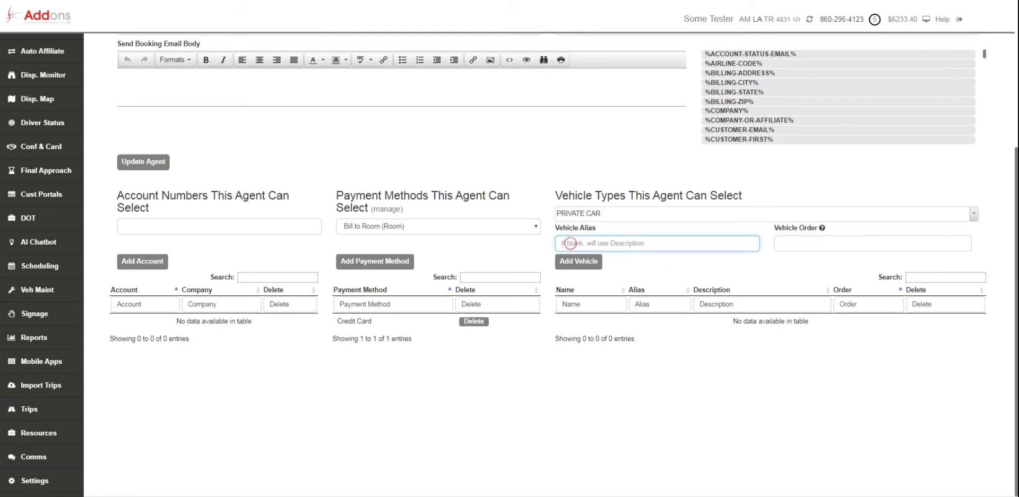
{"action": "type", "text": "Luxury Sedan"}
{"action": "left_click", "coordinate": [962, 241]}
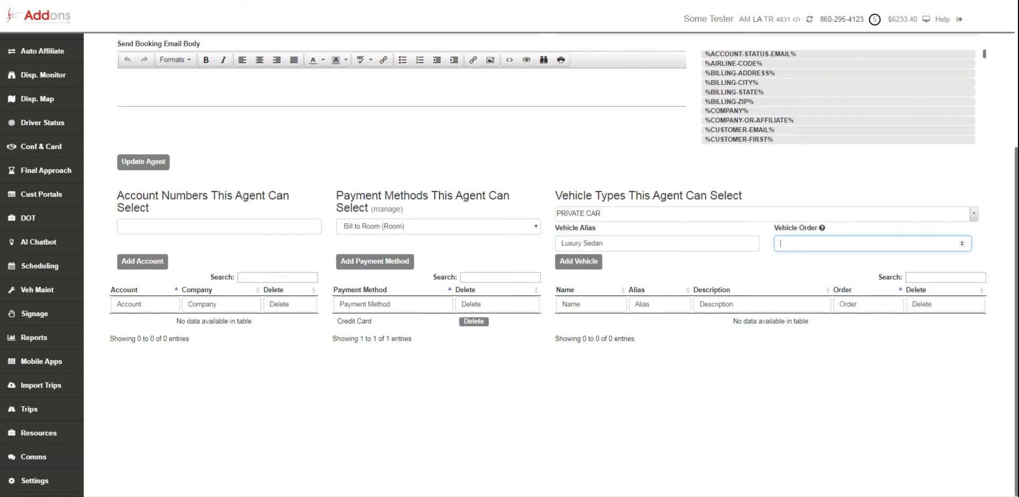
{"action": "left_click", "coordinate": [579, 262]}
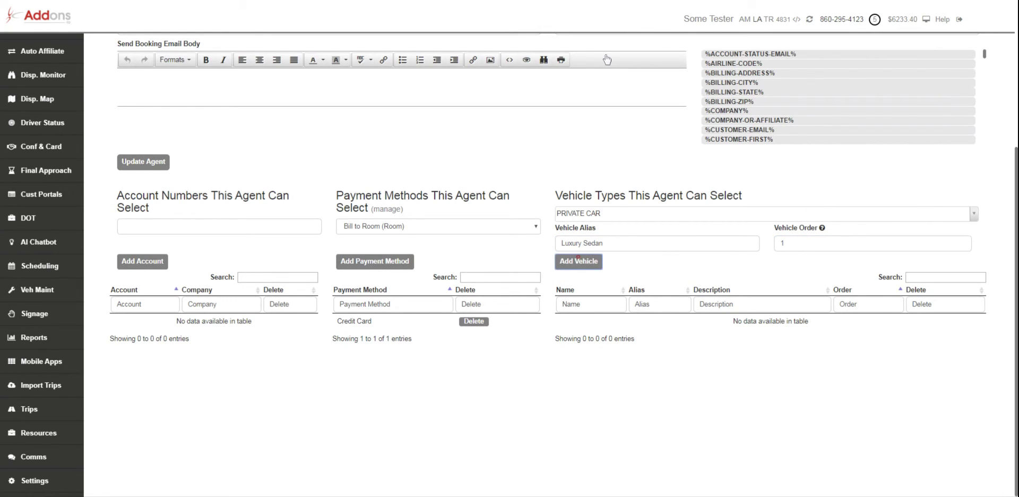
Step: Add SUV as a selectable vehicle type with alias Luxury SUV (1-5 Pax) and vehicle order 2
{"action": "left_click", "coordinate": [625, 214]}
{"action": "scroll", "coordinate": [611, 281], "scroll_direction": "down", "scroll_amount": 3}
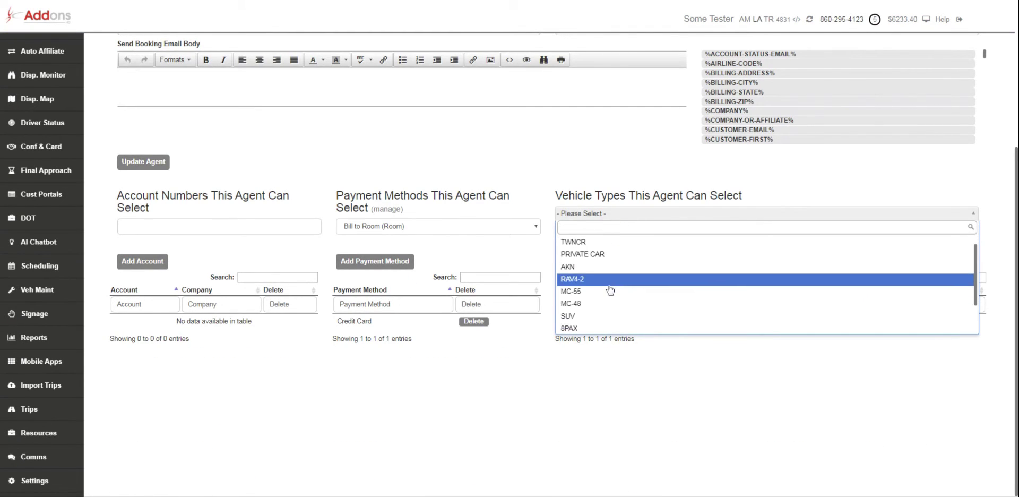
{"action": "left_click", "coordinate": [605, 291]}
{"action": "left_click", "coordinate": [600, 245]}
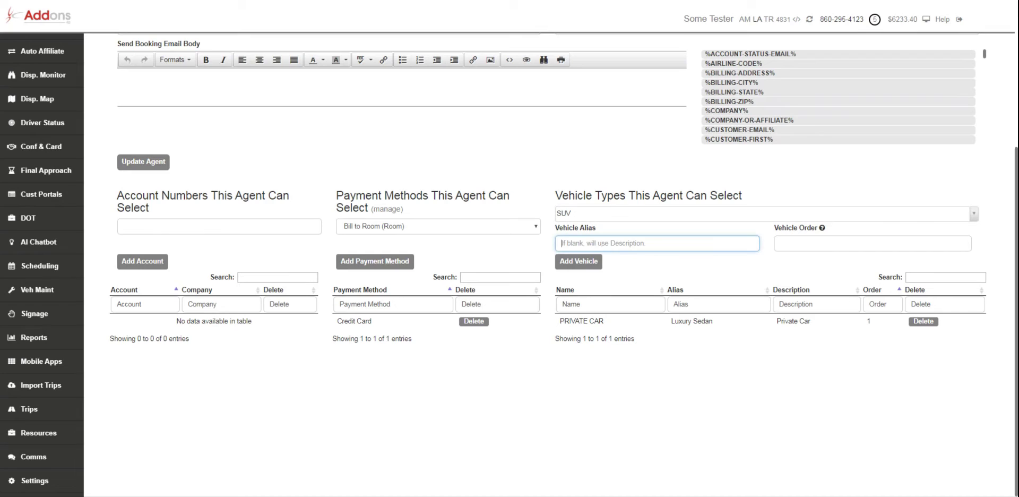
{"action": "type", "text": "Luxzury SUV"}
{"action": "left_click", "coordinate": [791, 246]}
{"action": "type", "text": "2"}
{"action": "left_click", "coordinate": [577, 263]}
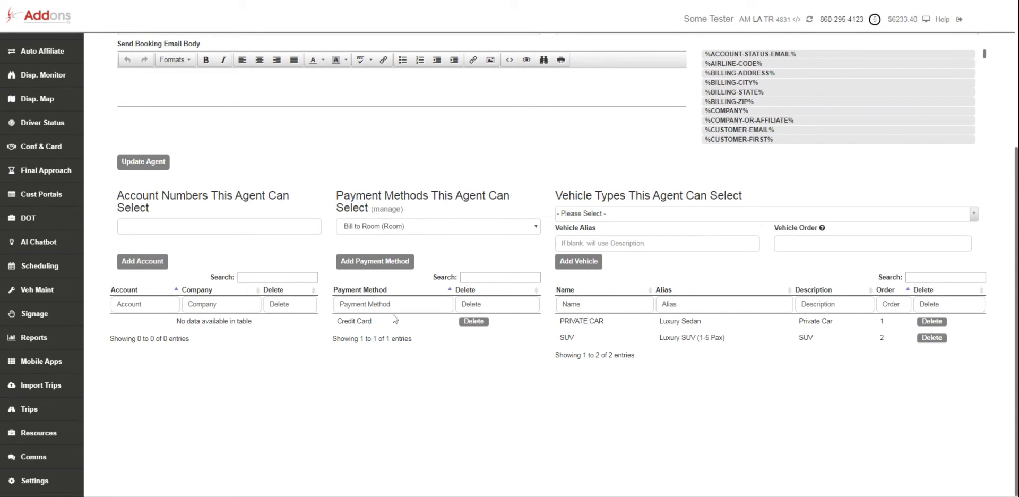
Step: Copy the agent's portal link and open the guest booking page with it
{"action": "scroll", "coordinate": [345, 271], "scroll_direction": "up", "scroll_amount": 2}
{"action": "scroll", "coordinate": [292, 219], "scroll_direction": "up", "scroll_amount": 2}
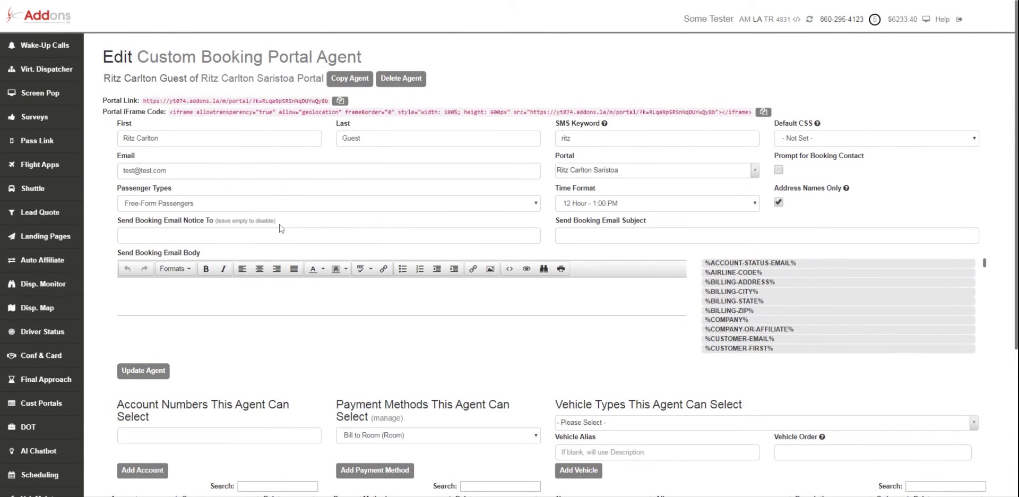
{"action": "left_click_drag", "start_coordinate": [103, 101], "coordinate": [325, 101]}
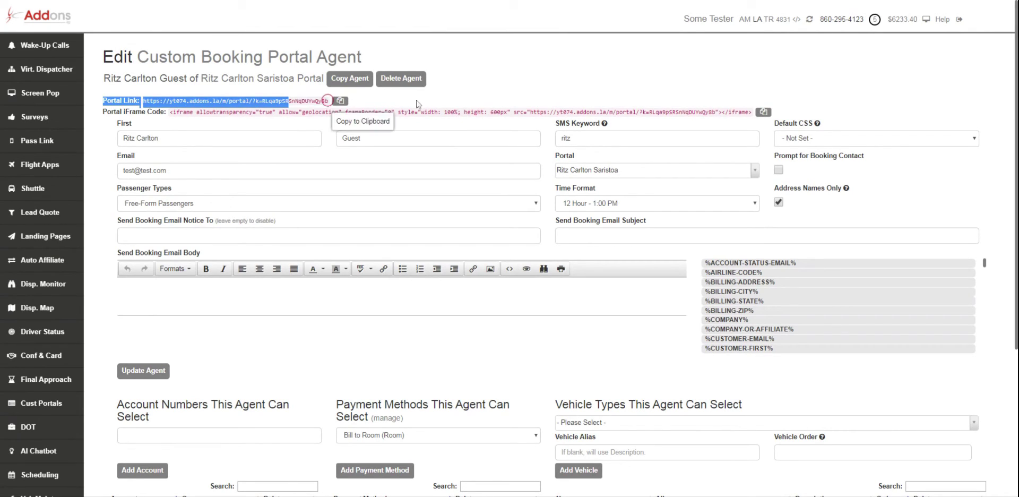
{"action": "left_click", "coordinate": [340, 101]}
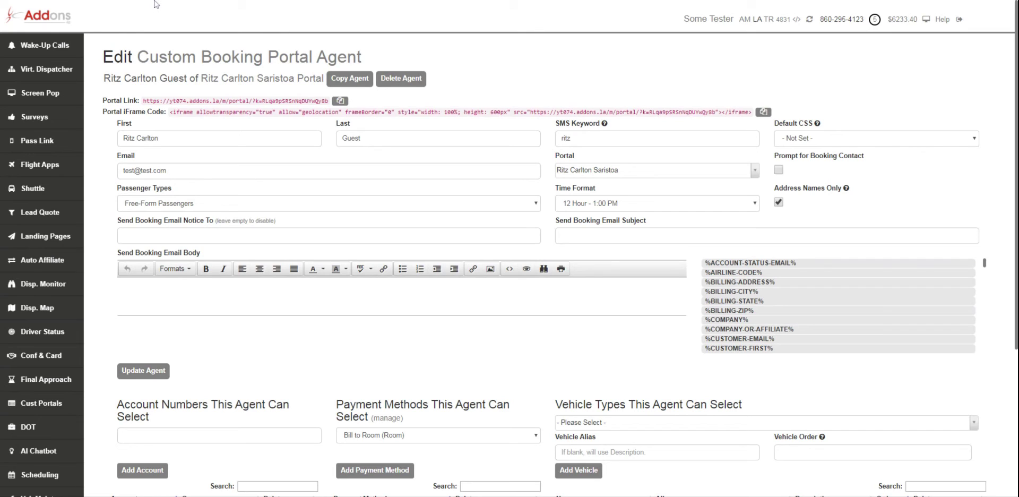
{"action": "left_click", "coordinate": [245, 53]}
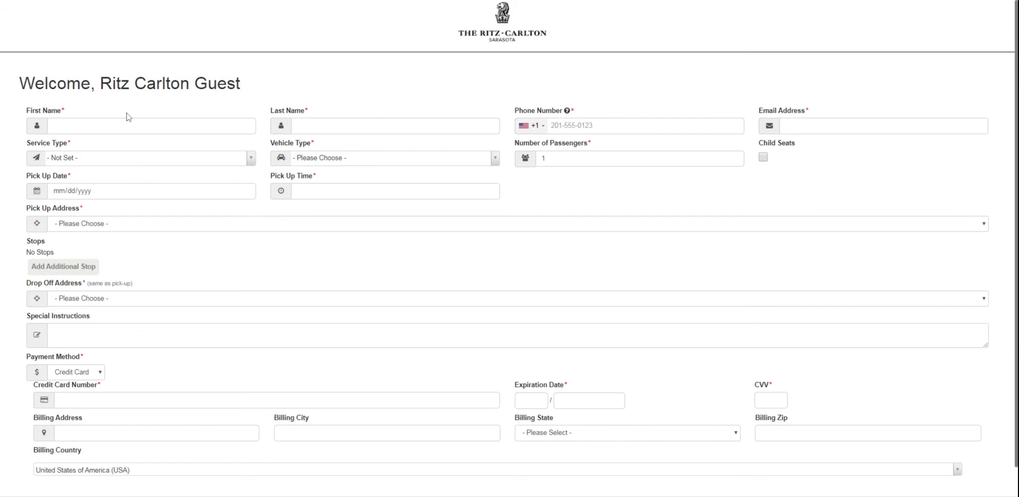
Step: Go through the guest name, phone and email fields, and enable Child Seats to show the seat options
{"action": "left_click", "coordinate": [53, 125]}
{"action": "key", "text": "Tab"}
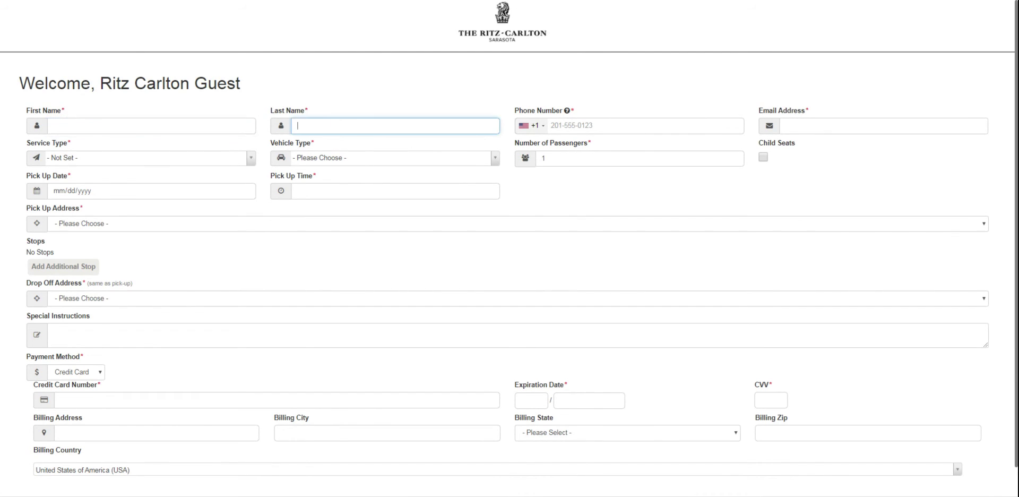
{"action": "key", "text": "Tab"}
{"action": "key", "text": "Tab"}
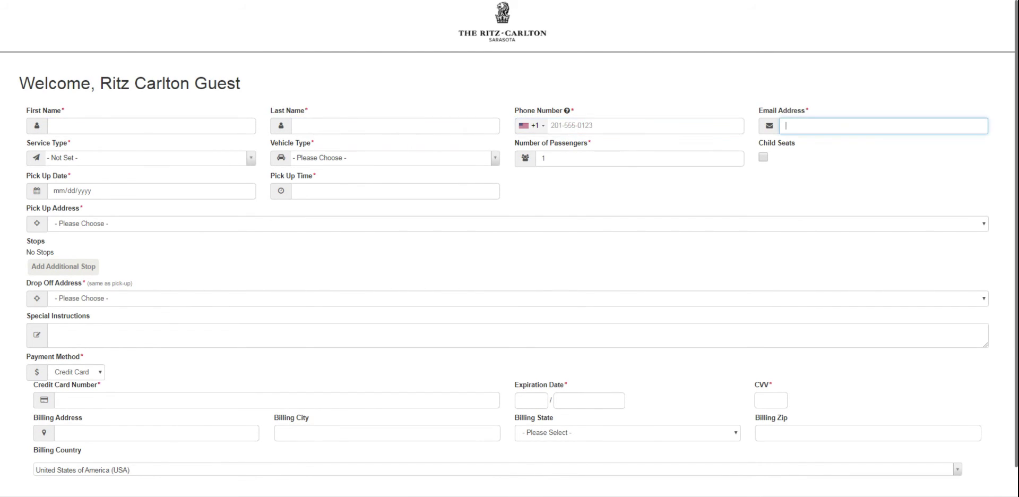
{"action": "left_click", "coordinate": [763, 157]}
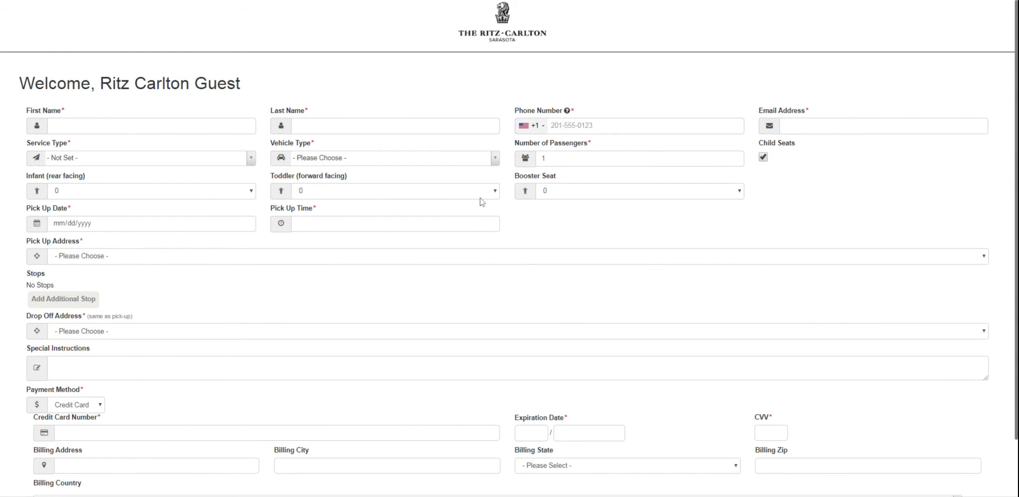
Step: Examine the choices offered for service type, vehicle type and pick-up address on the booking form
{"action": "left_click", "coordinate": [140, 158]}
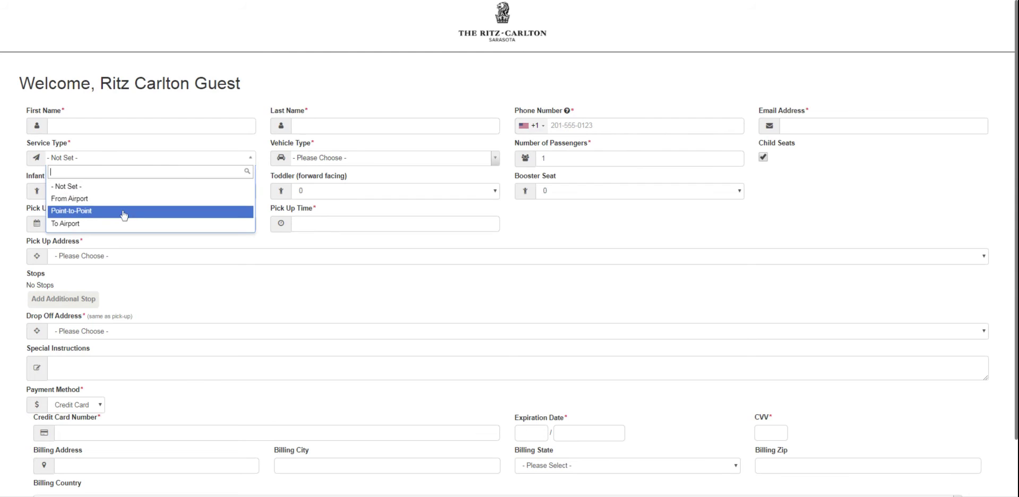
{"action": "left_click", "coordinate": [309, 161]}
{"action": "left_click", "coordinate": [308, 160]}
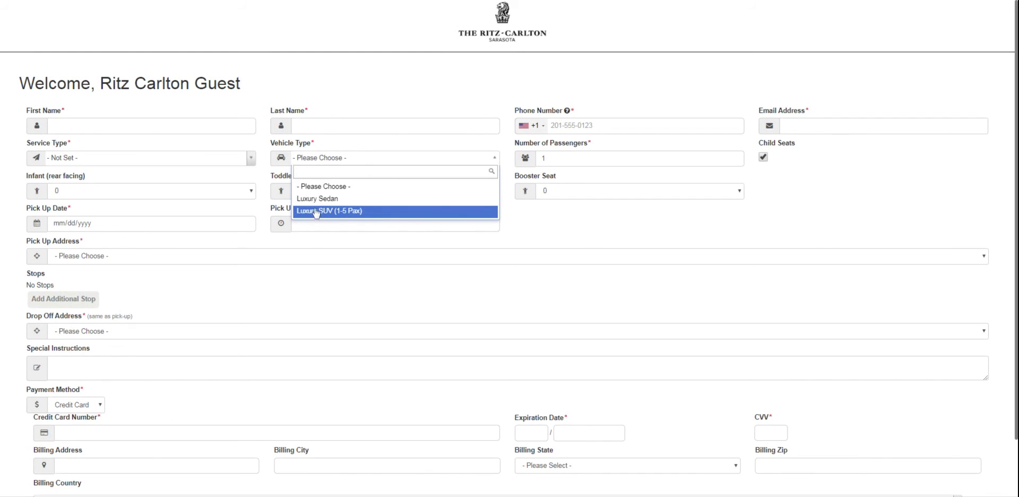
{"action": "left_click", "coordinate": [565, 220]}
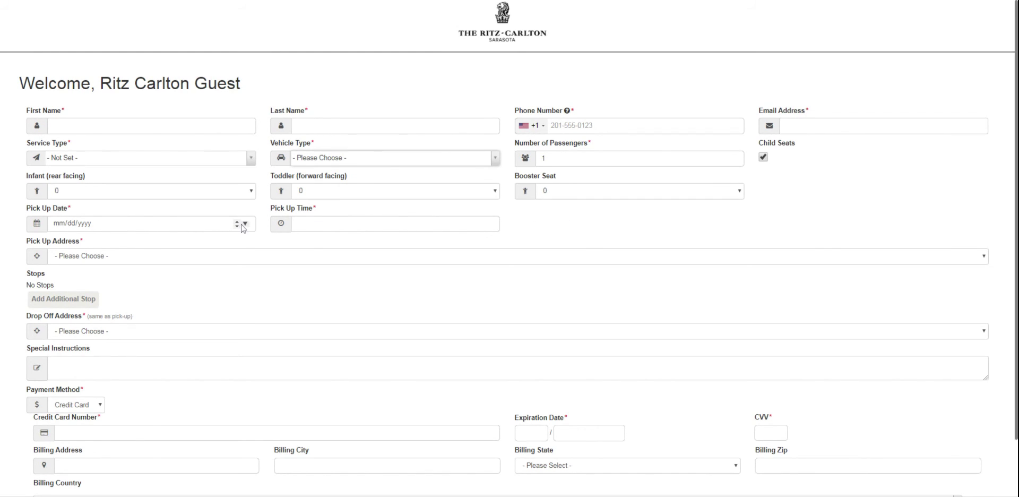
{"action": "left_click", "coordinate": [298, 259]}
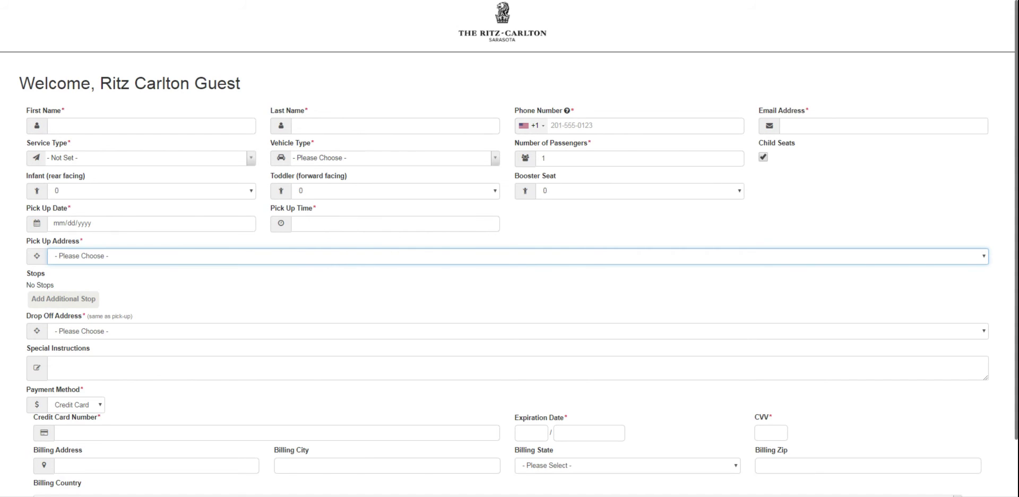
Step: Try an additional stop on the booking form, remove it, and go to the Special Instructions field
{"action": "left_click", "coordinate": [69, 299]}
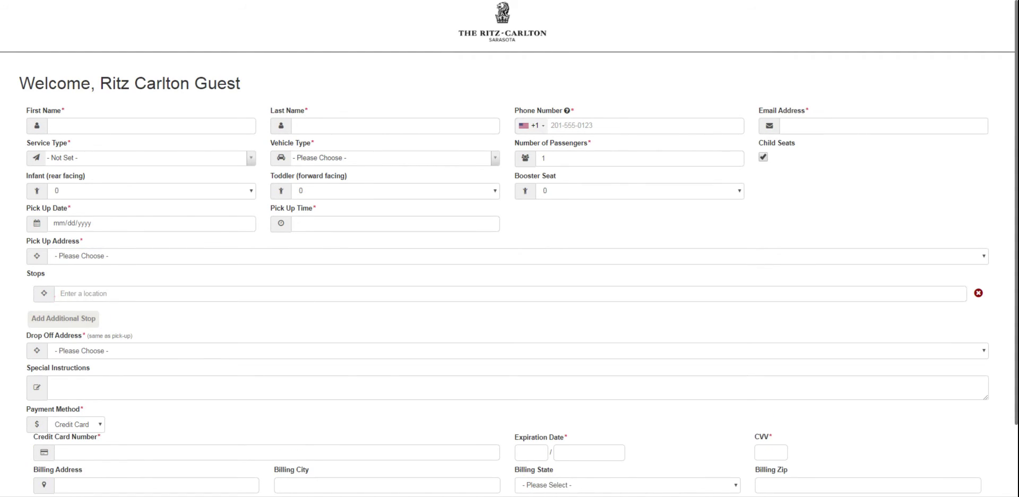
{"action": "left_click", "coordinate": [980, 295]}
{"action": "left_click", "coordinate": [87, 369]}
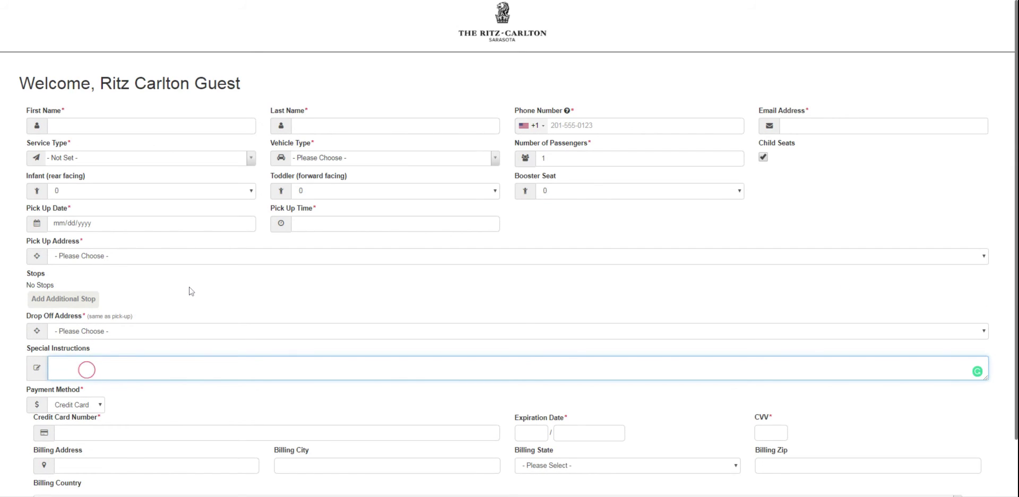
Step: Examine the booking form's payment method, credit card fields and one-way and return trip booking options
{"action": "scroll", "coordinate": [190, 287], "scroll_direction": "down", "scroll_amount": 1}
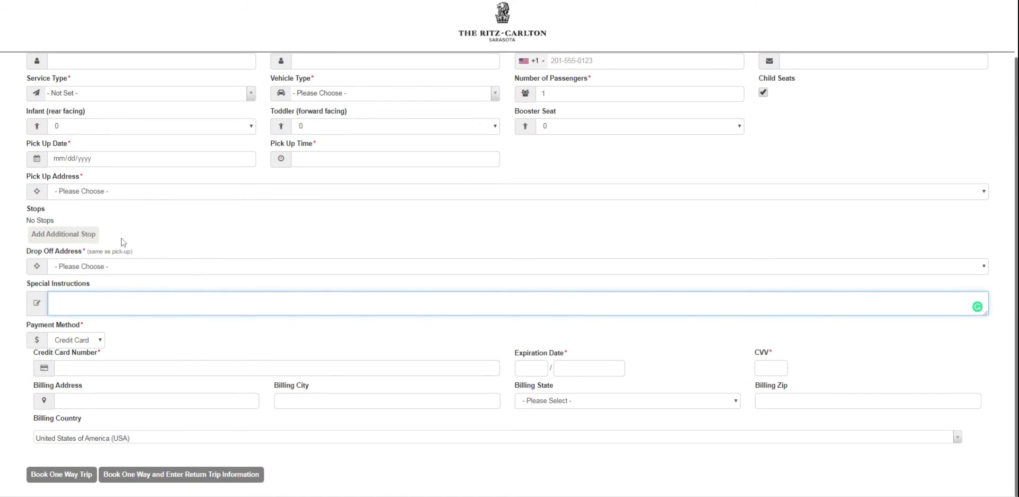
{"action": "left_click_drag", "start_coordinate": [40, 337], "coordinate": [81, 344]}
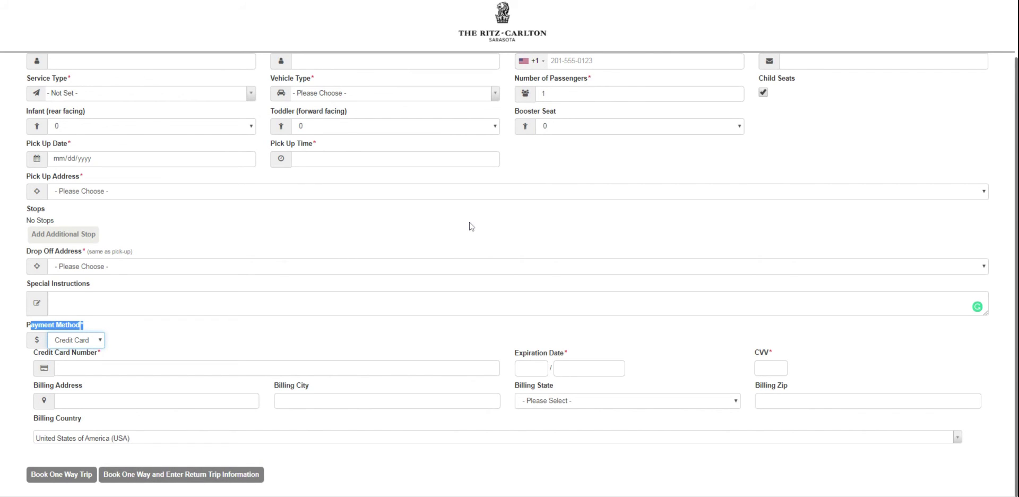
{"action": "scroll", "coordinate": [470, 227], "scroll_direction": "up", "scroll_amount": 2}
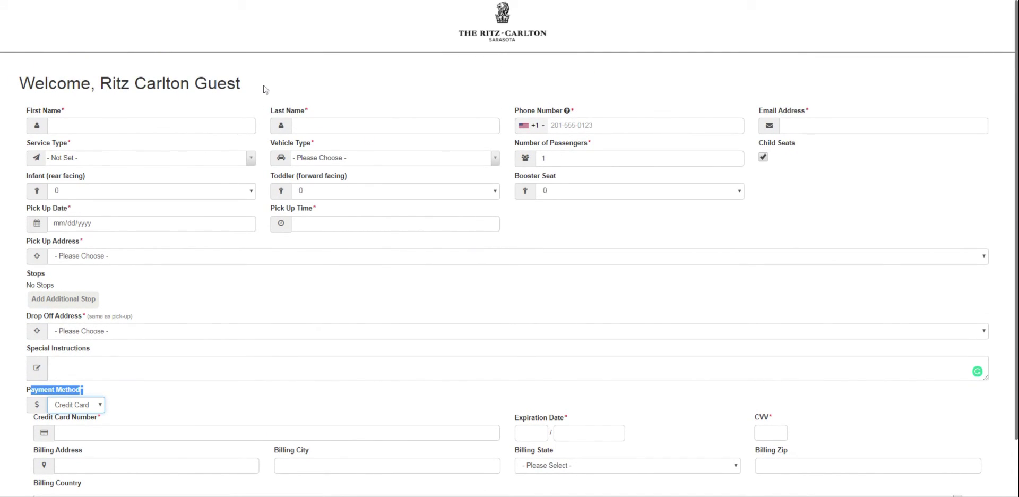
{"action": "left_click", "coordinate": [30, 101]}
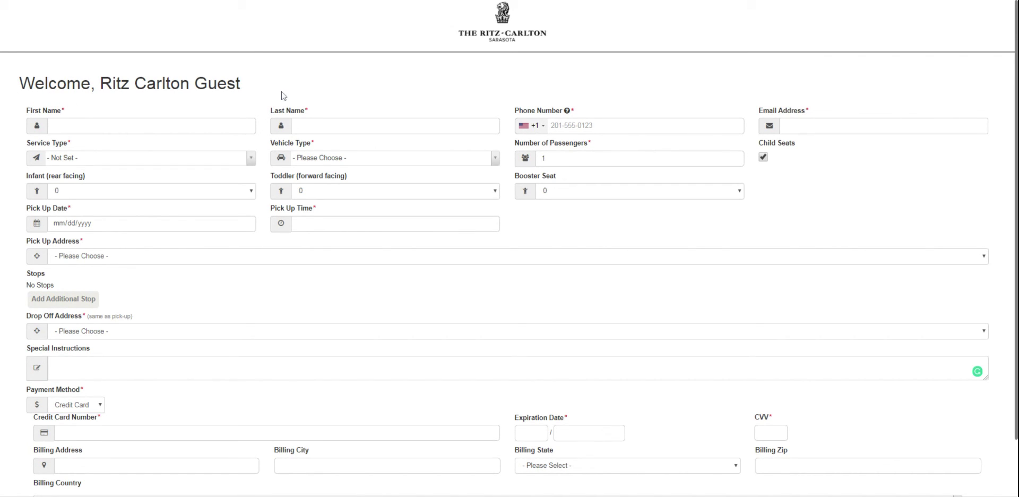
{"action": "scroll", "coordinate": [265, 93], "scroll_direction": "down", "scroll_amount": 1}
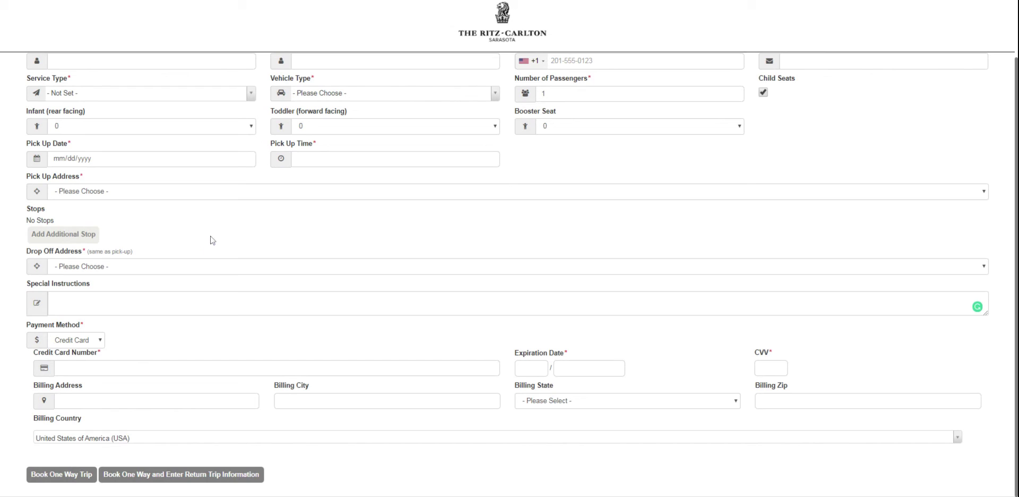
{"action": "scroll", "coordinate": [212, 239], "scroll_direction": "up", "scroll_amount": 1}
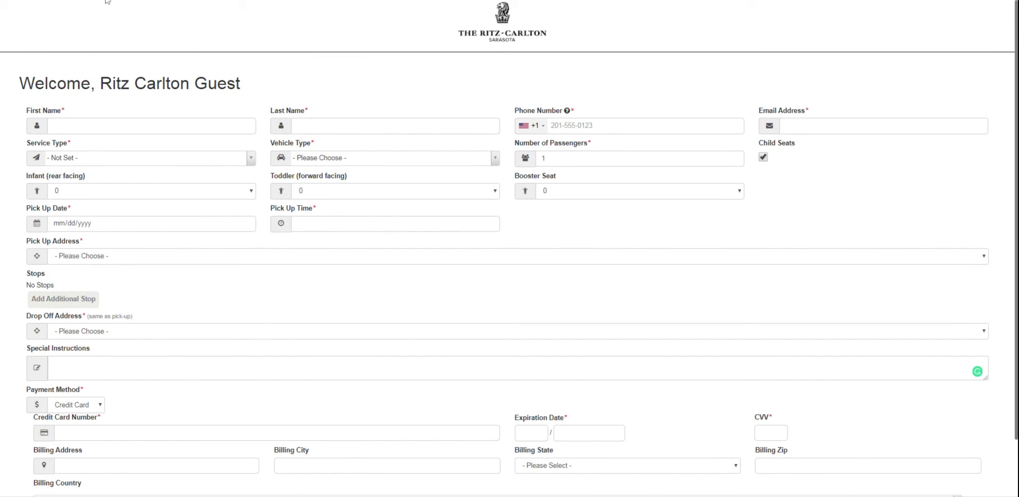
Step: Return to the Addons admin site and open the label settings of the Ritz Carlton Saristoa portal
{"action": "left_click", "coordinate": [106, 1]}
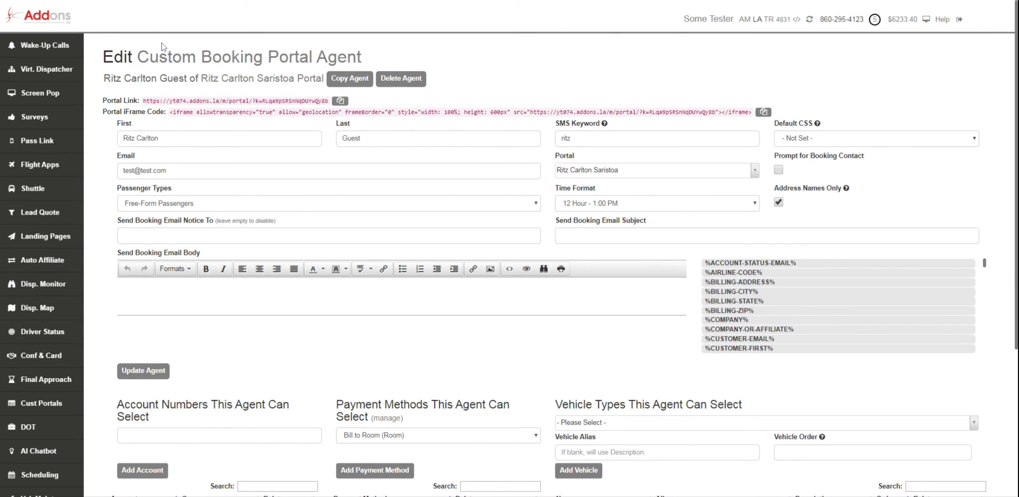
{"action": "left_click", "coordinate": [172, 63]}
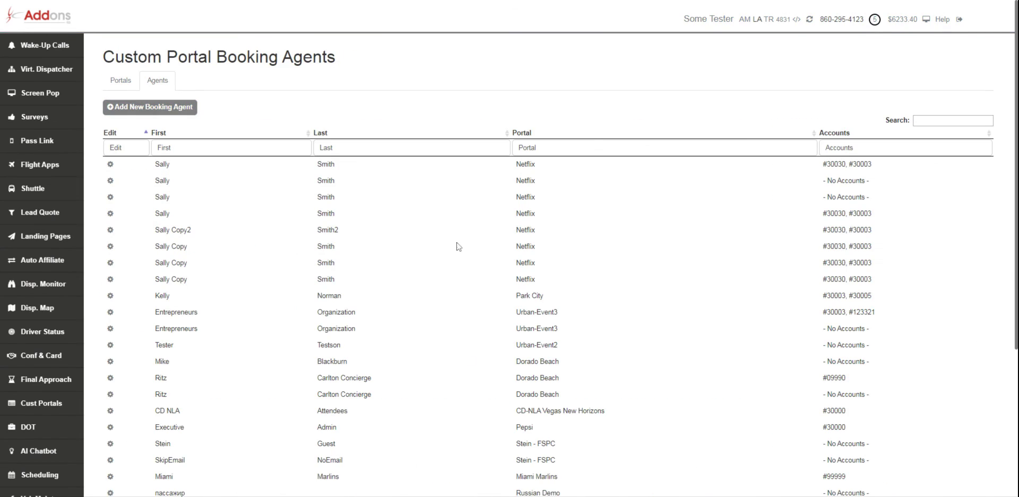
{"action": "left_click", "coordinate": [121, 82]}
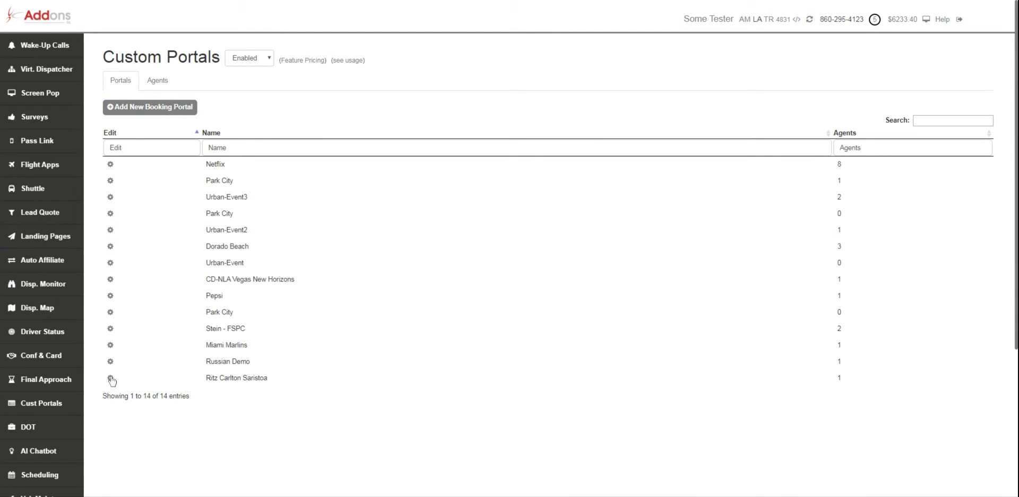
{"action": "left_click", "coordinate": [110, 378]}
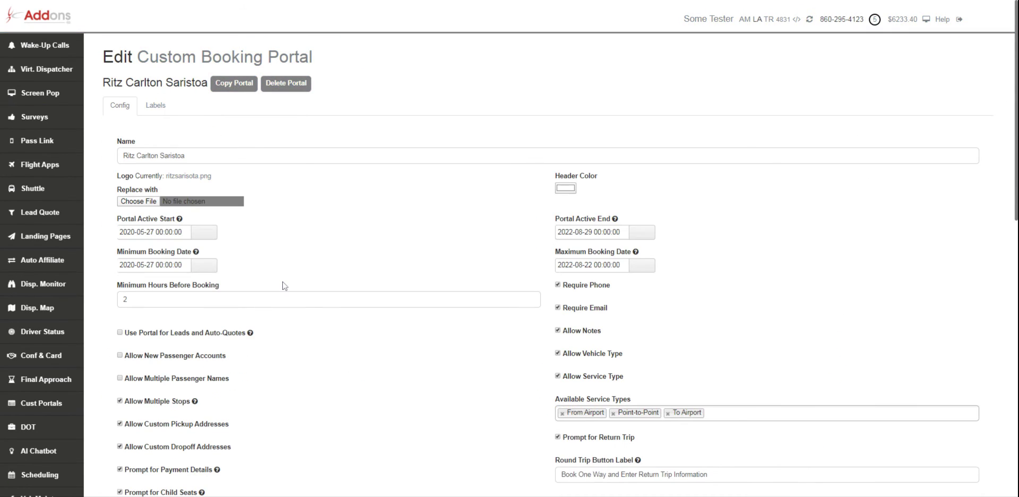
{"action": "left_click", "coordinate": [157, 108]}
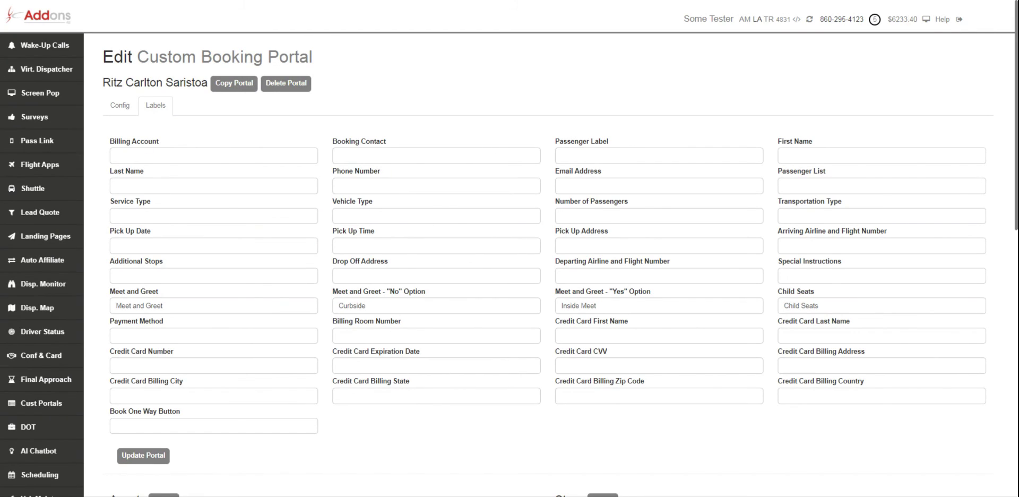
Step: Try "Do you need a car seat or have special requests?" as the Special Instructions label, and clear it
{"action": "left_click", "coordinate": [873, 275]}
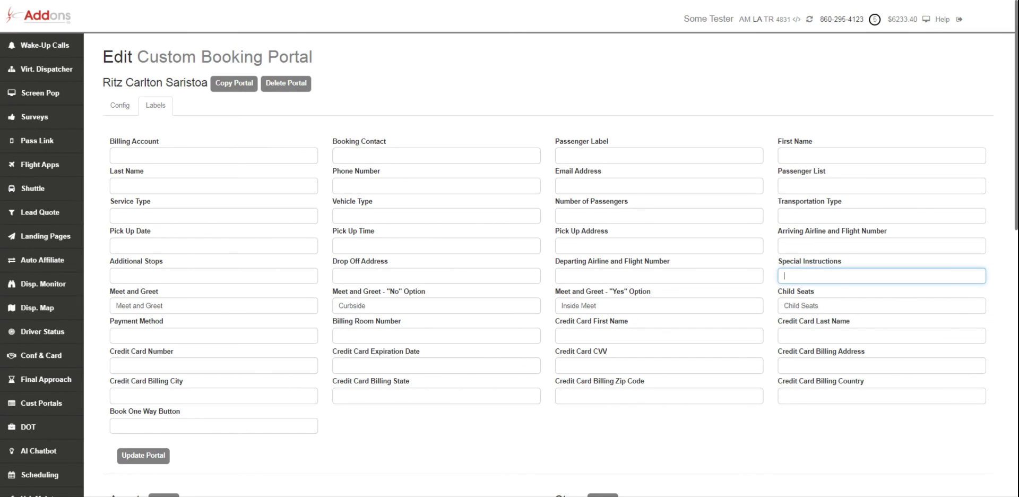
{"action": "type", "text": "Do you need a car seat or have special requests?"}
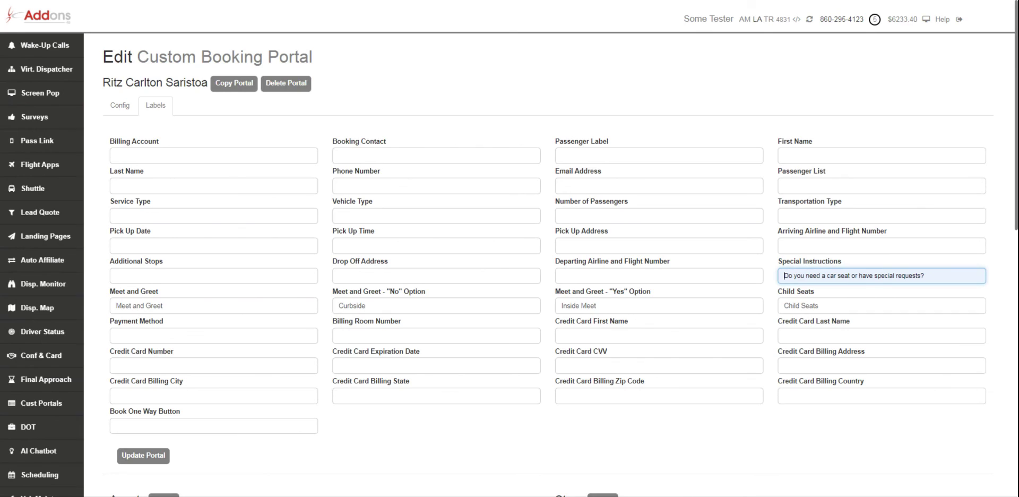
{"action": "key", "text": "ctrl+a"}
{"action": "key", "text": "BackSpace"}
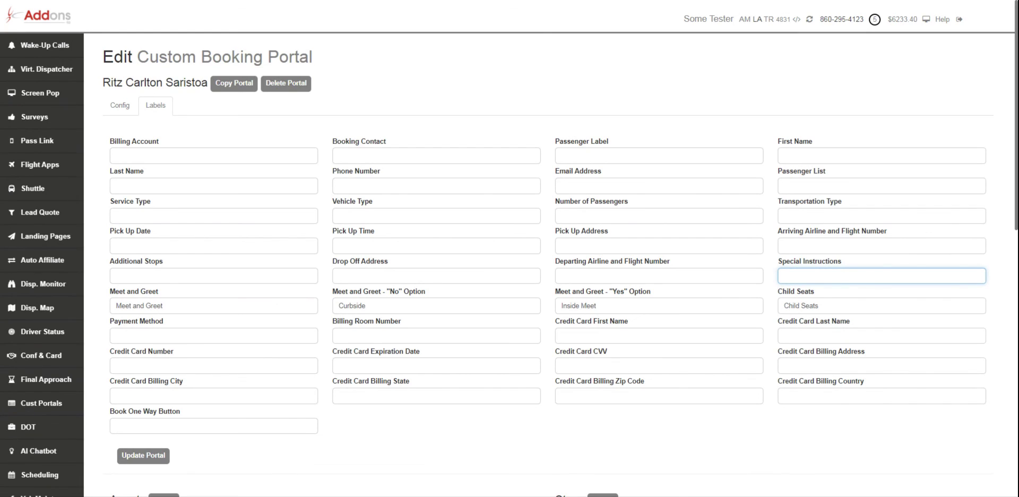
Step: Open the Ritz Carlton Guest agent from the portal's agent list and review its booking email, account, payment method and vehicle type settings
{"action": "left_click", "coordinate": [425, 86]}
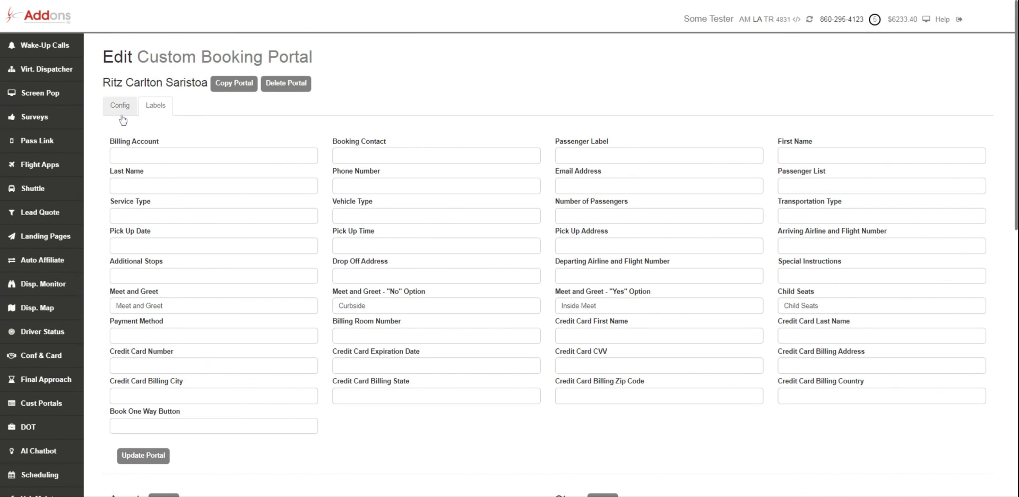
{"action": "scroll", "coordinate": [159, 452], "scroll_direction": "down", "scroll_amount": 1}
{"action": "scroll", "coordinate": [159, 451], "scroll_direction": "down", "scroll_amount": 4}
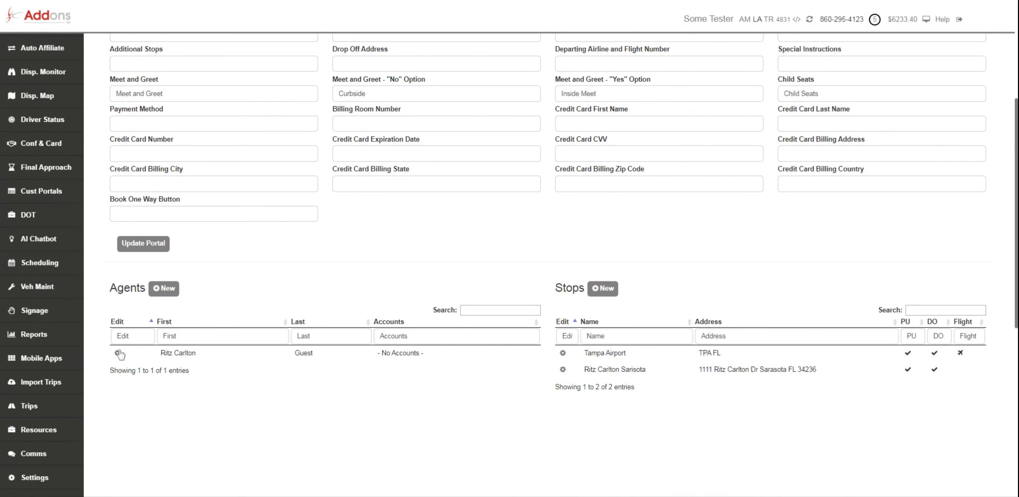
{"action": "left_click_drag", "start_coordinate": [149, 358], "coordinate": [307, 354]}
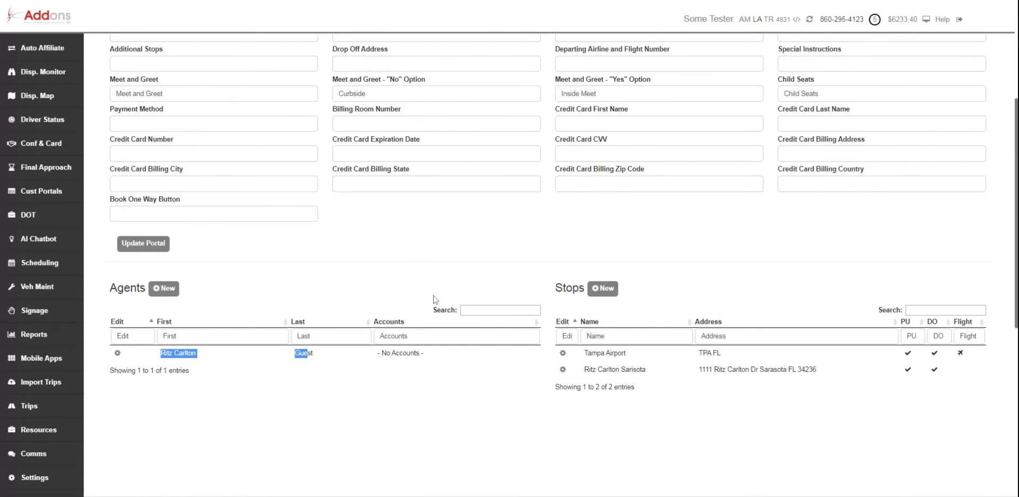
{"action": "left_click", "coordinate": [117, 354]}
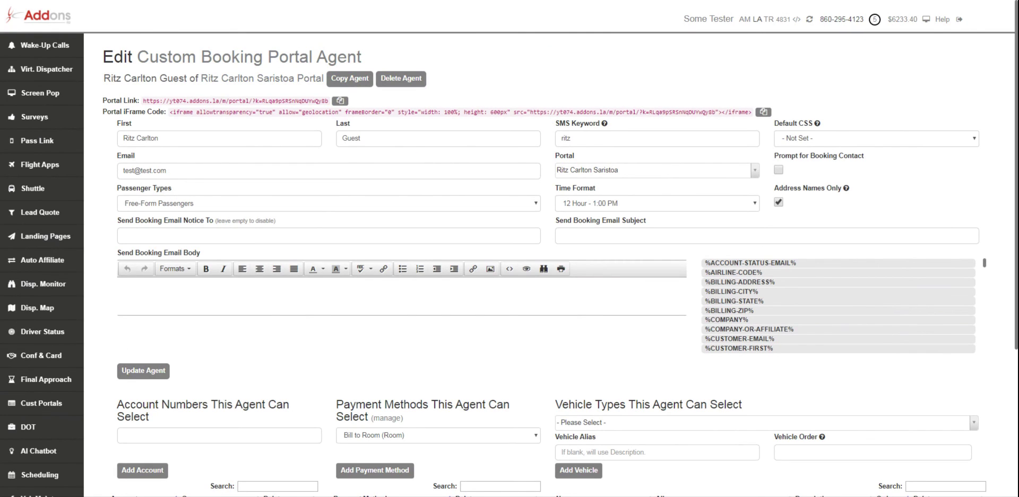
{"action": "scroll", "coordinate": [360, 250], "scroll_direction": "down", "scroll_amount": 3}
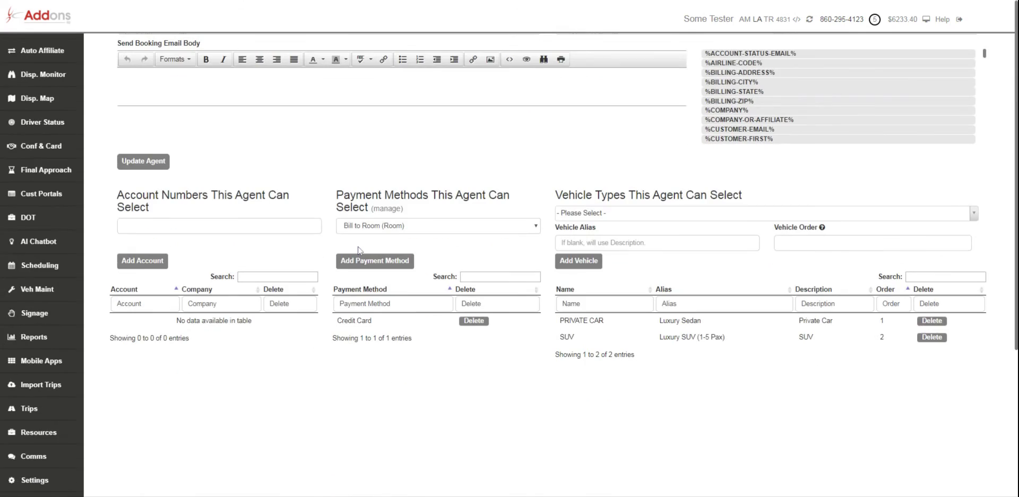
{"action": "scroll", "coordinate": [360, 249], "scroll_direction": "up", "scroll_amount": 1}
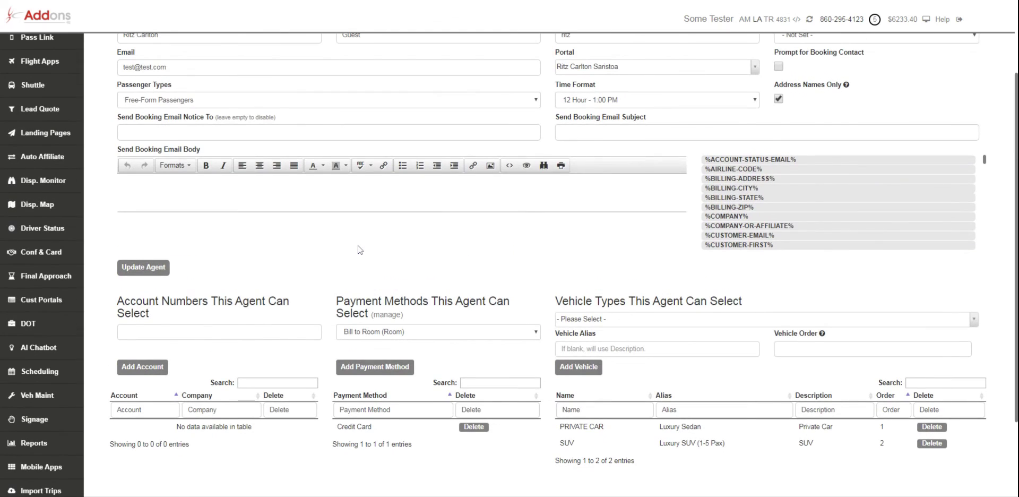
{"action": "scroll", "coordinate": [360, 249], "scroll_direction": "up", "scroll_amount": 2}
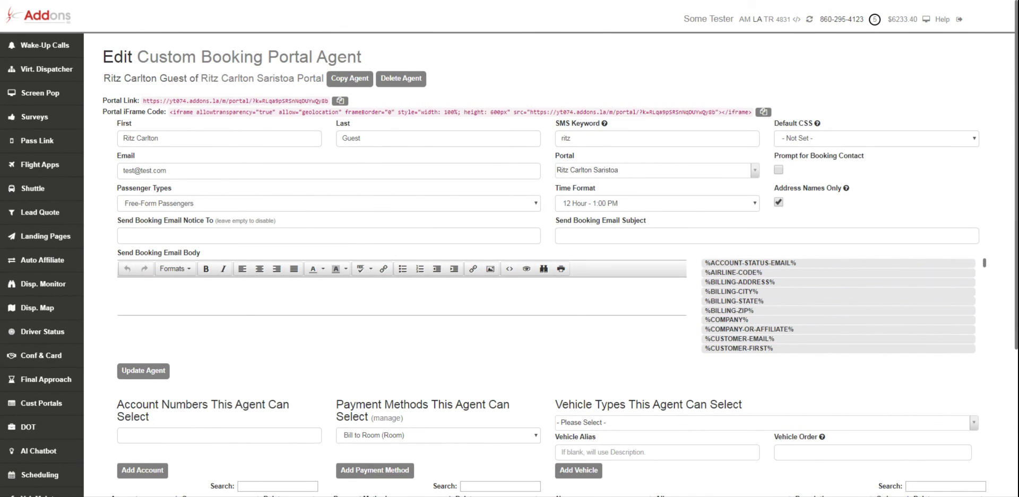